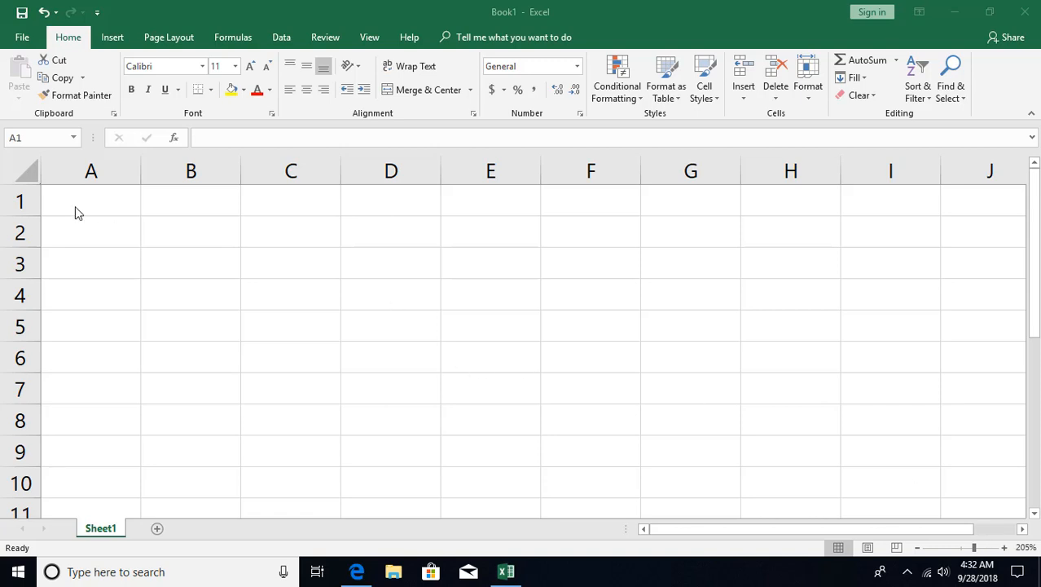
Enter the header Name in cell A3.
left_click(85, 266)
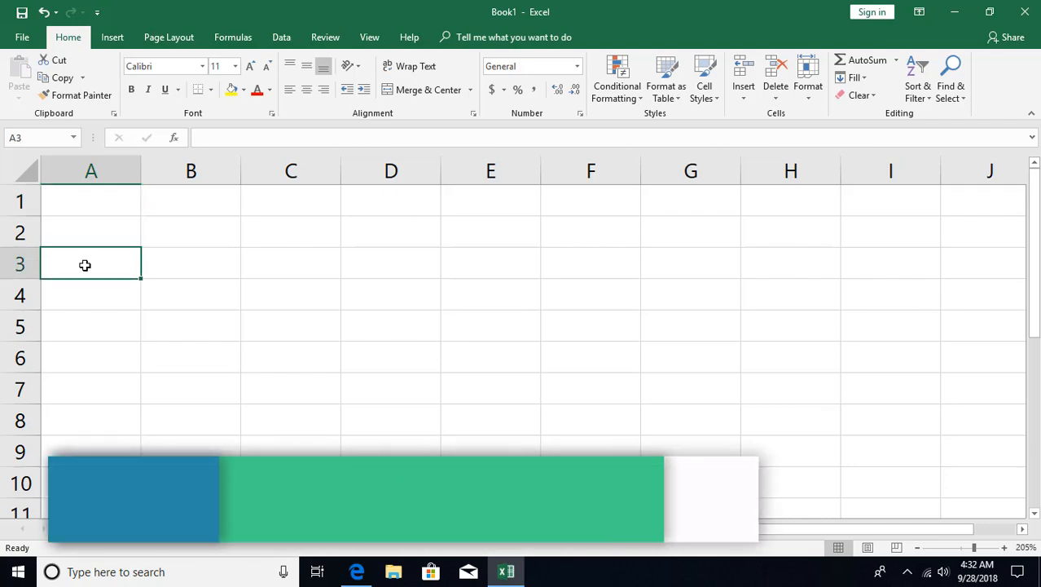
type("Name")
key("Return")
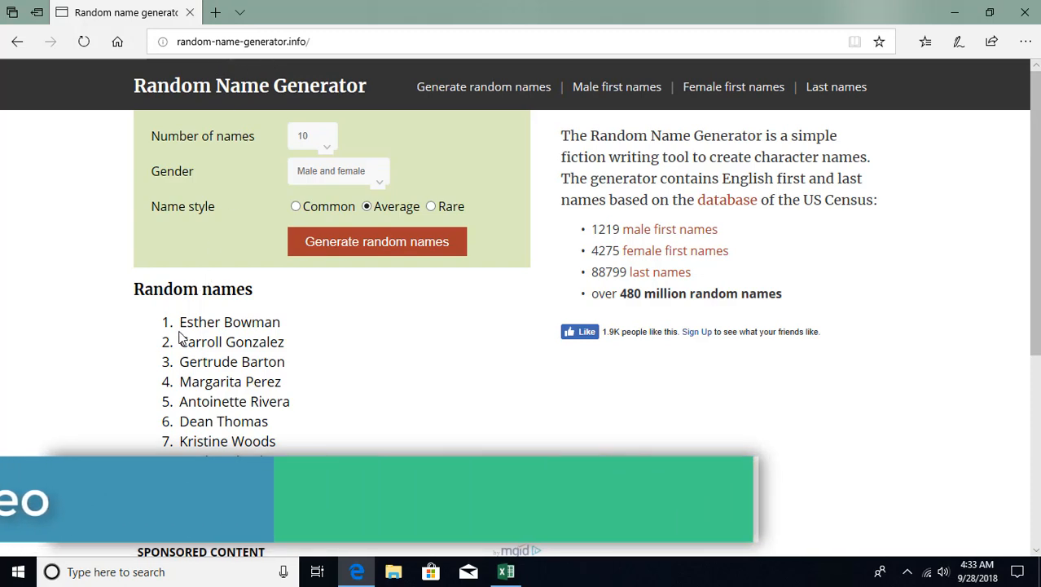
Copy the ten random names from the Random Name Generator page in Edge into Excel from A4 down, matching destination formatting.
left_click_drag(184, 323, 298, 494)
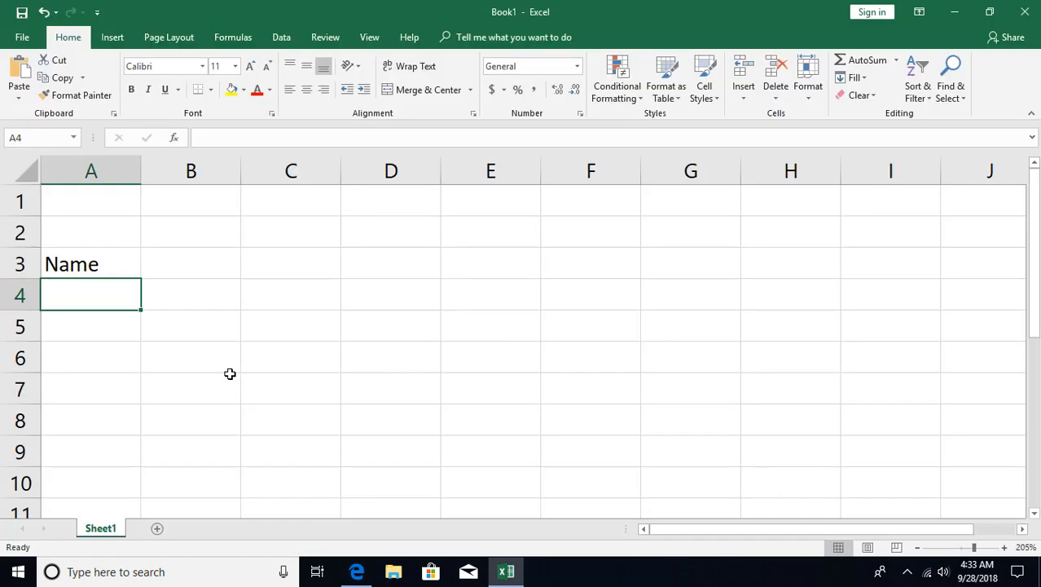
key("ctrl+v")
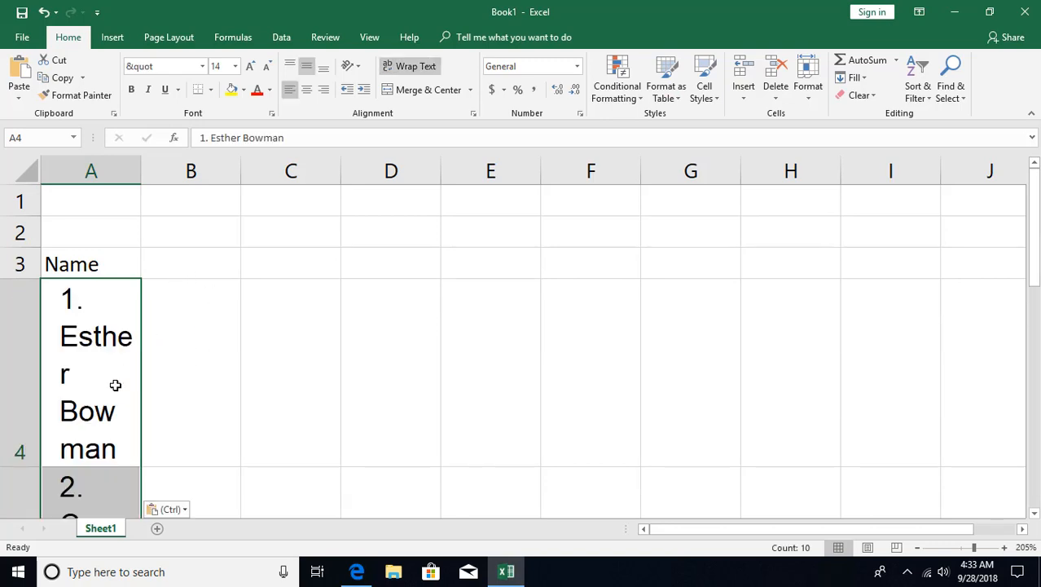
left_click(177, 510)
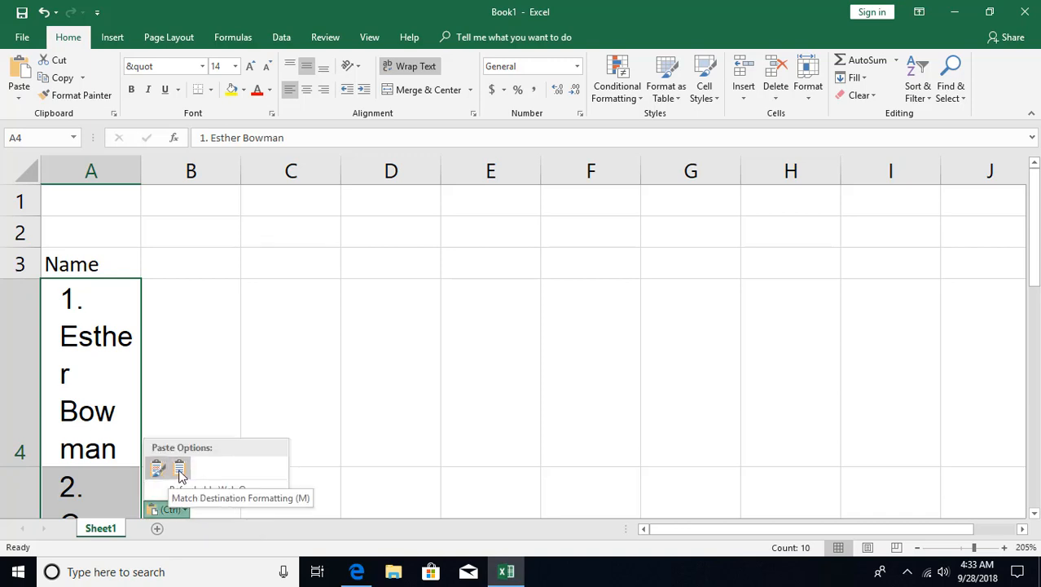
left_click(181, 473)
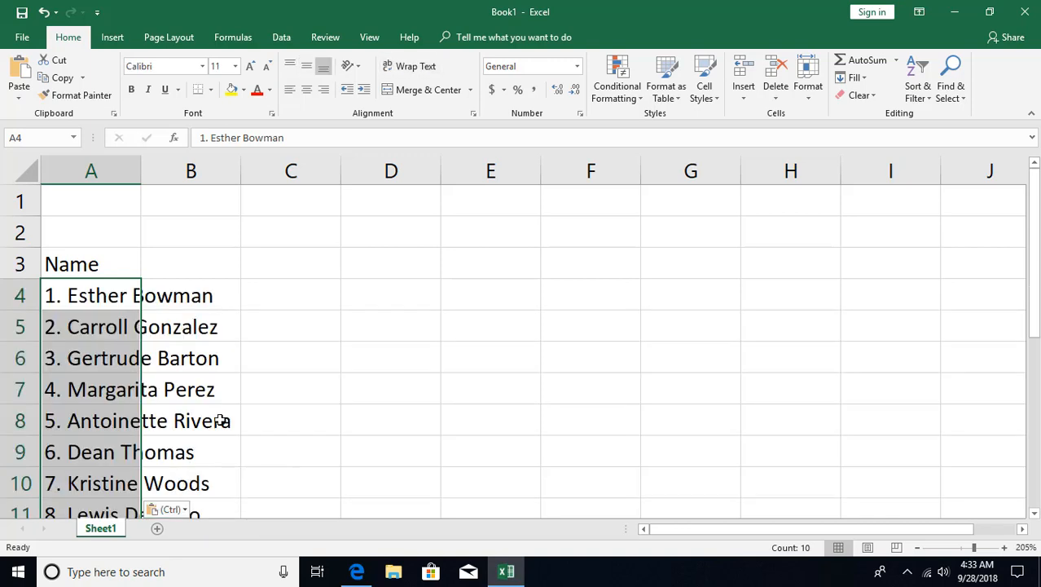
Autofit the width of column A to the pasted names.
scroll(220, 420, "down", 2, "ctrl")
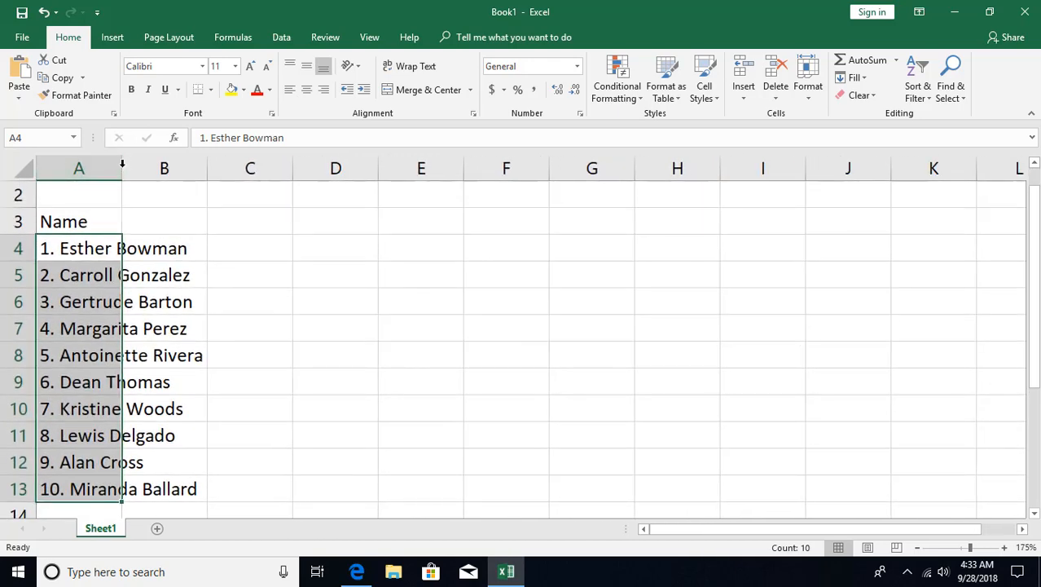
double_click(122, 163)
scroll(198, 251, "down", 1)
scroll(199, 277, "up", 1)
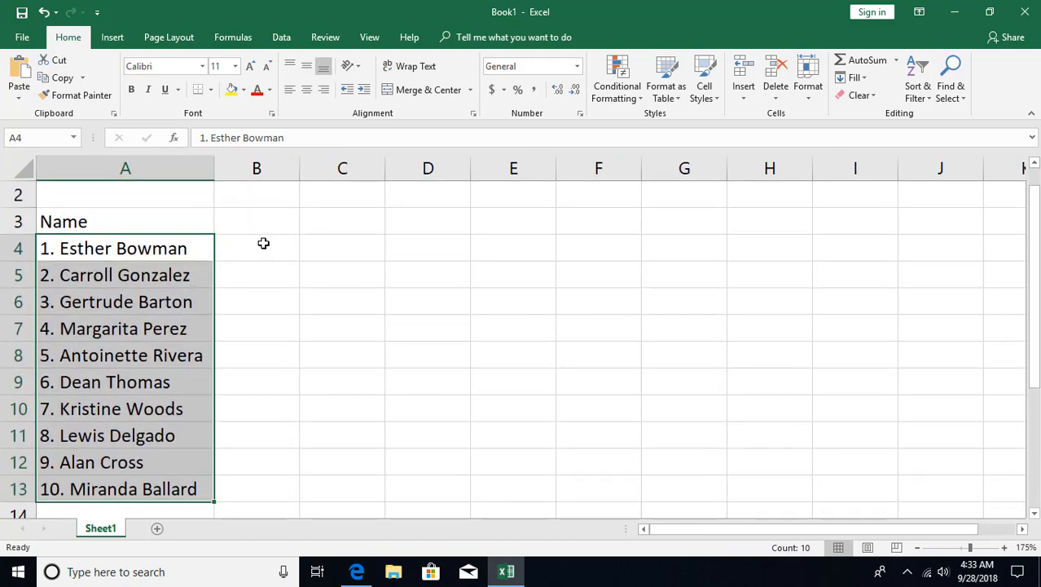
Copy the first numbered name from A4 to B4 and remove its leading number, period and space.
left_click(162, 249)
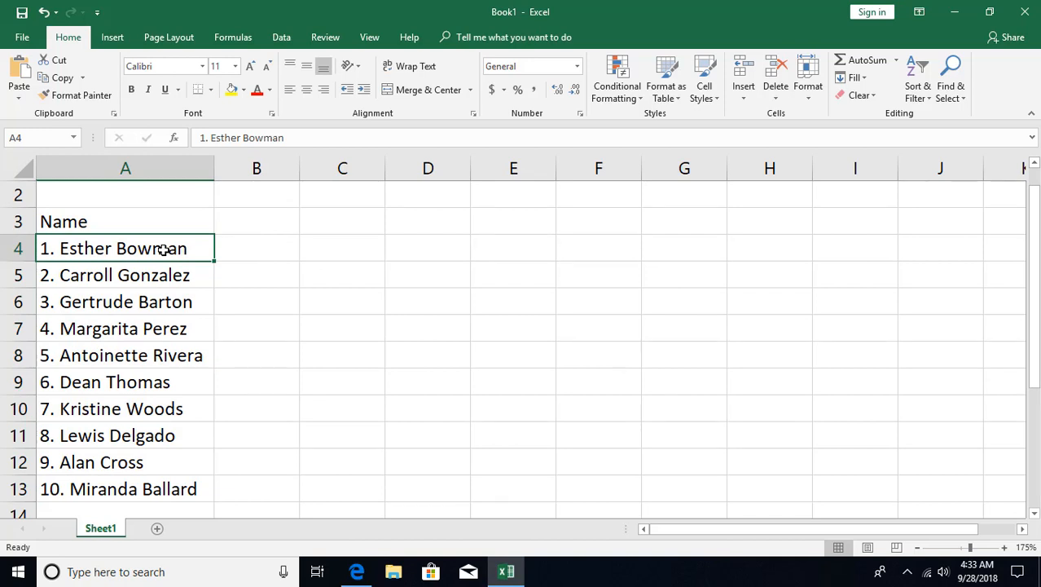
key("ctrl+c")
left_click(237, 253)
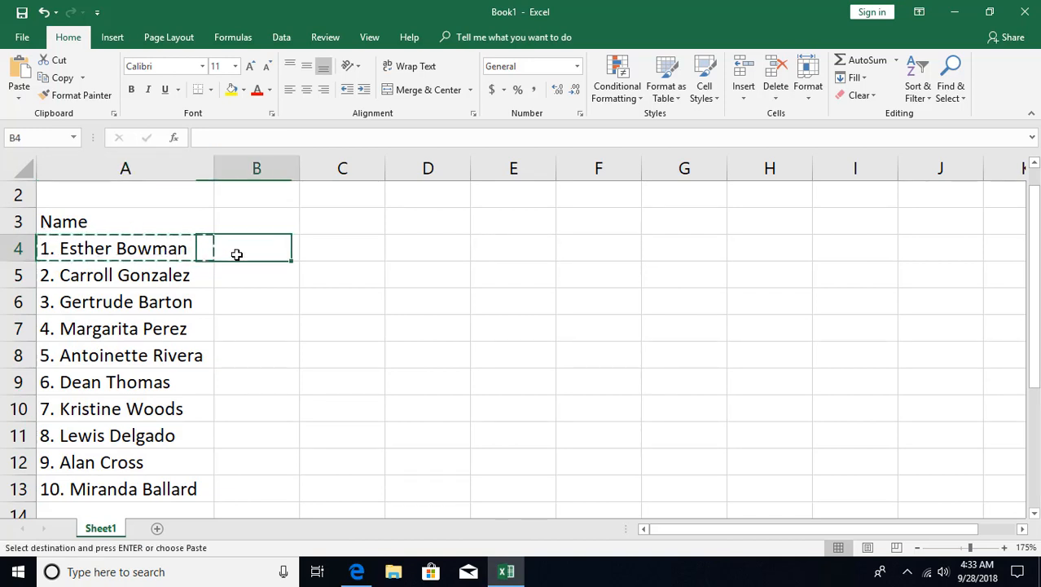
key("ctrl+v")
key("F2")
key("Home")
key("Delete")
key("Delete")
key("Delete")
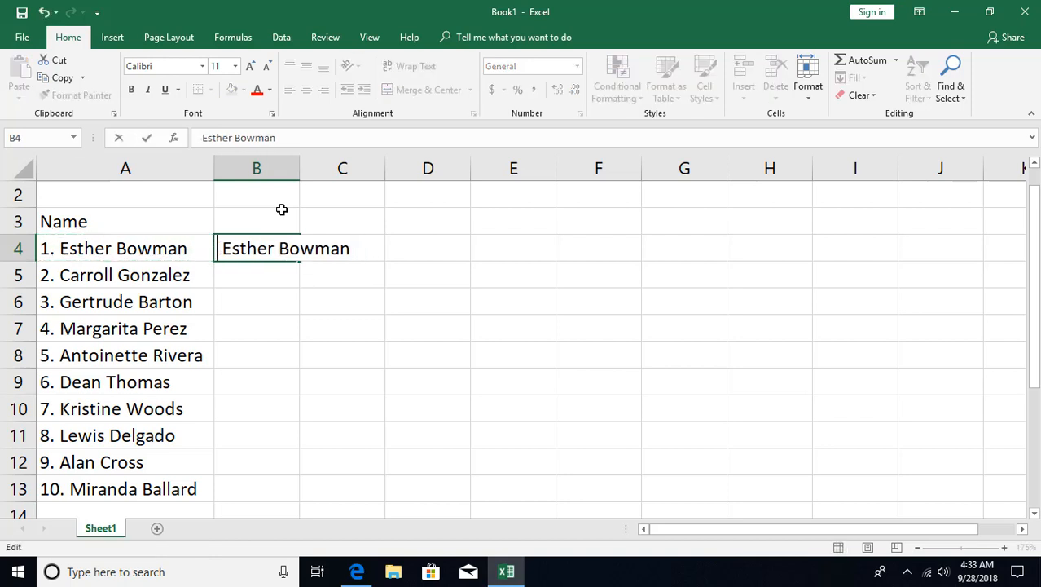
key("Return")
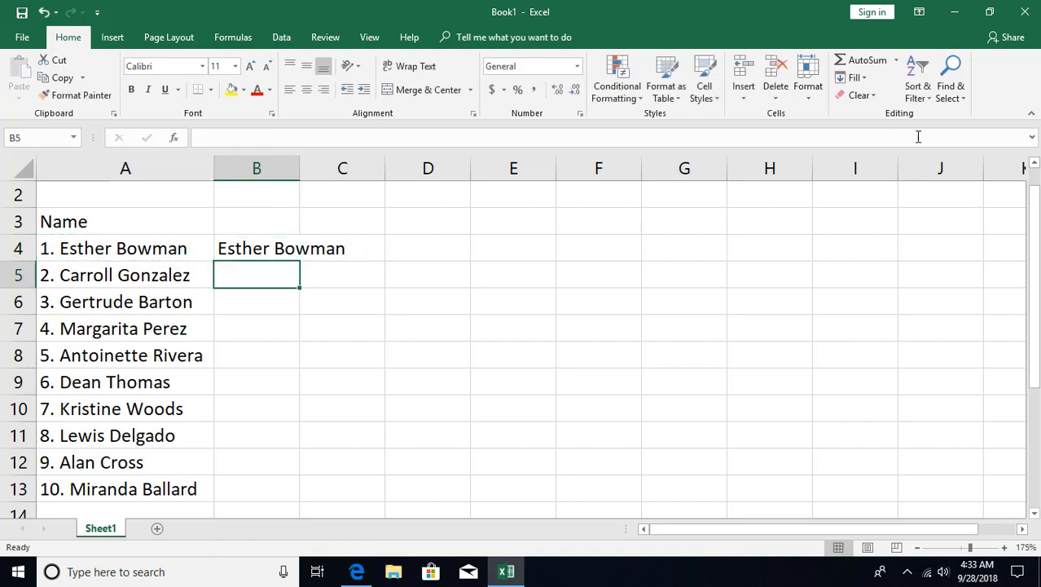
Flash Fill the remaining names in column B without their numbers and autofit the column's width.
left_click(854, 77)
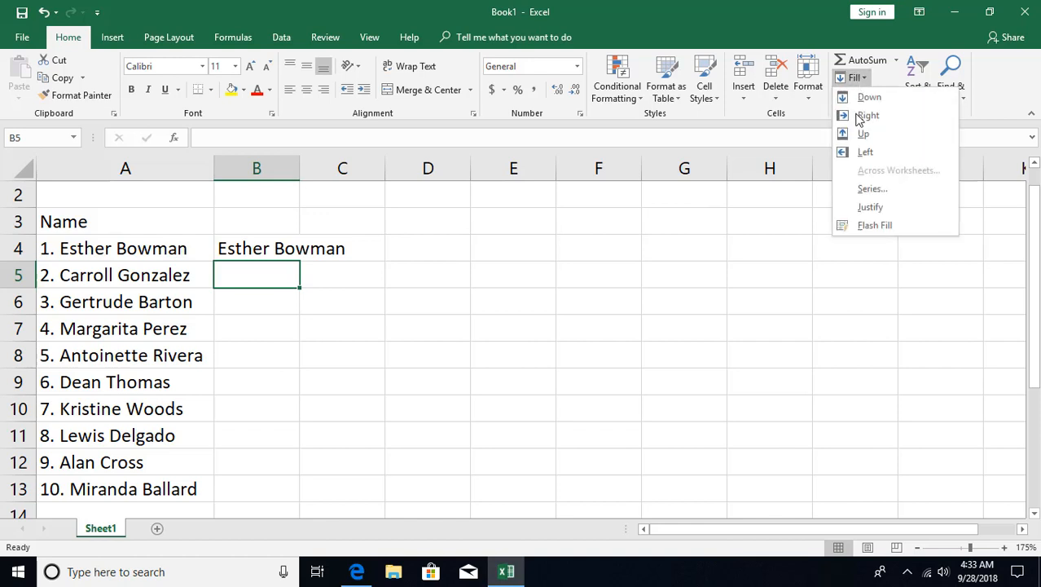
left_click(858, 226)
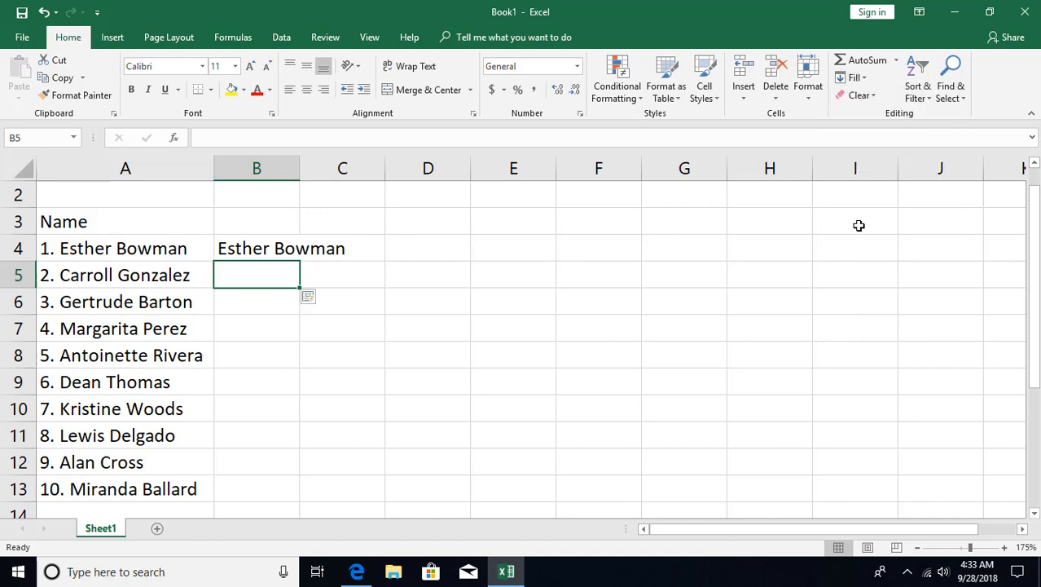
double_click(301, 166)
Delete column A containing the numbered names.
right_click(143, 166)
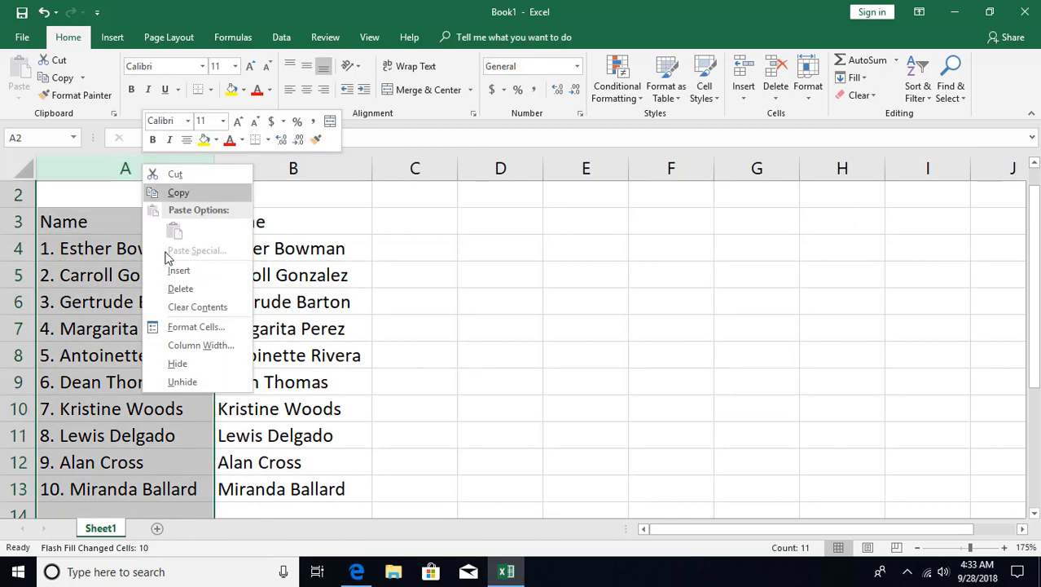
left_click(176, 290)
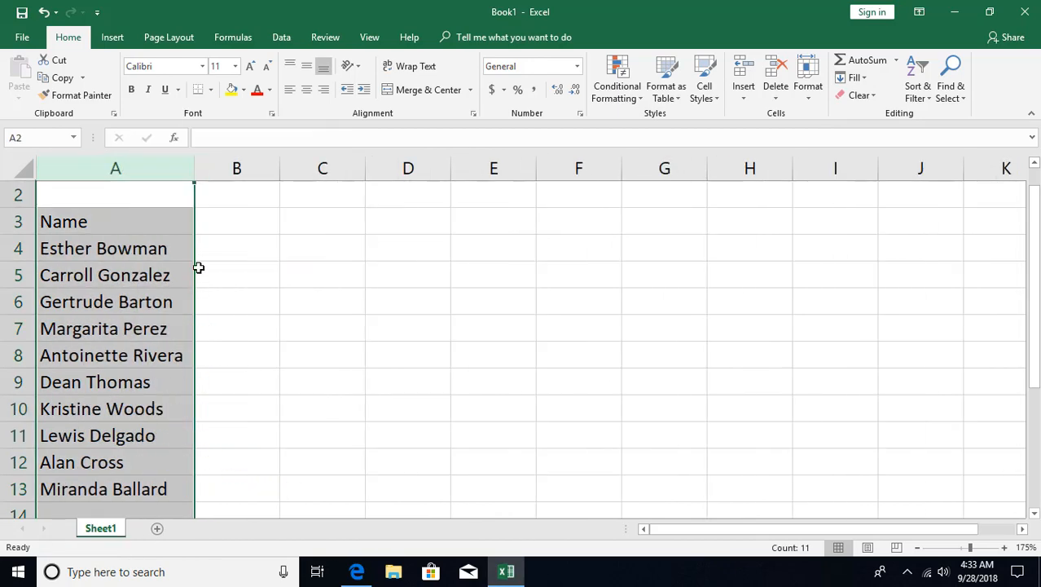
Enter Mon in B3 and extend the weekday series across to Fri in F3.
left_click(218, 224)
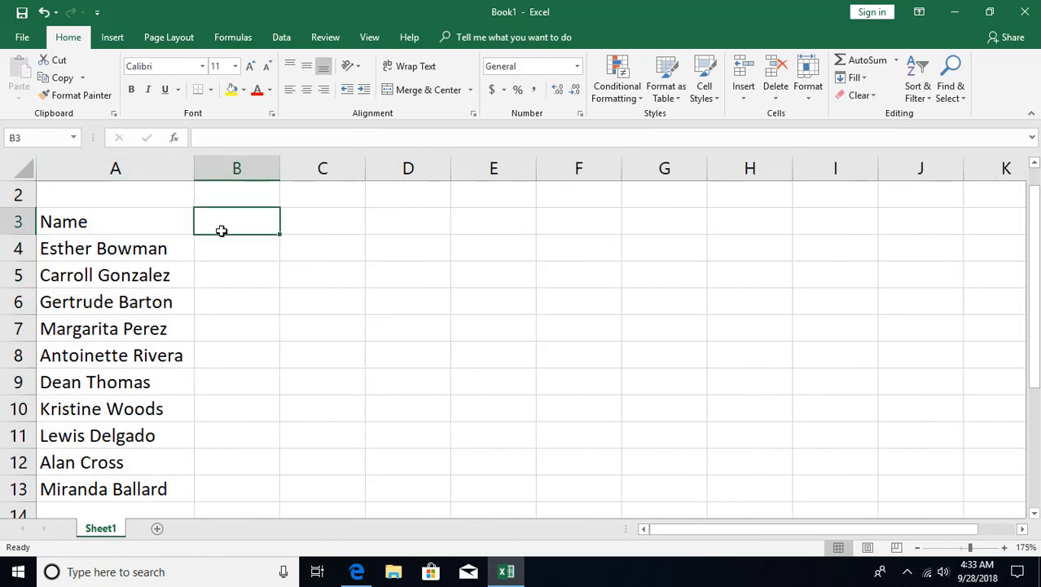
scroll(237, 245, "up", 1)
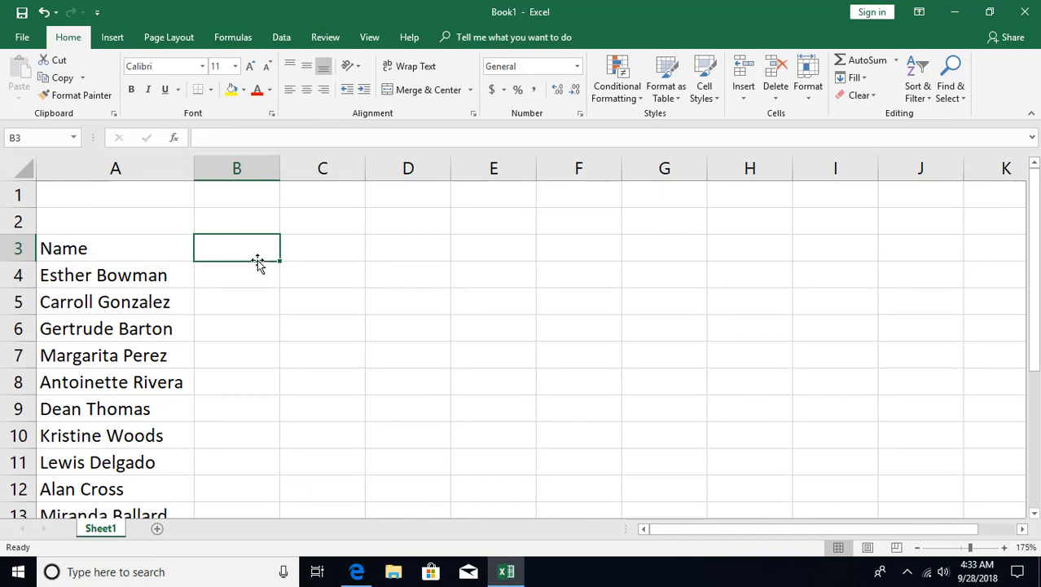
type("Mon")
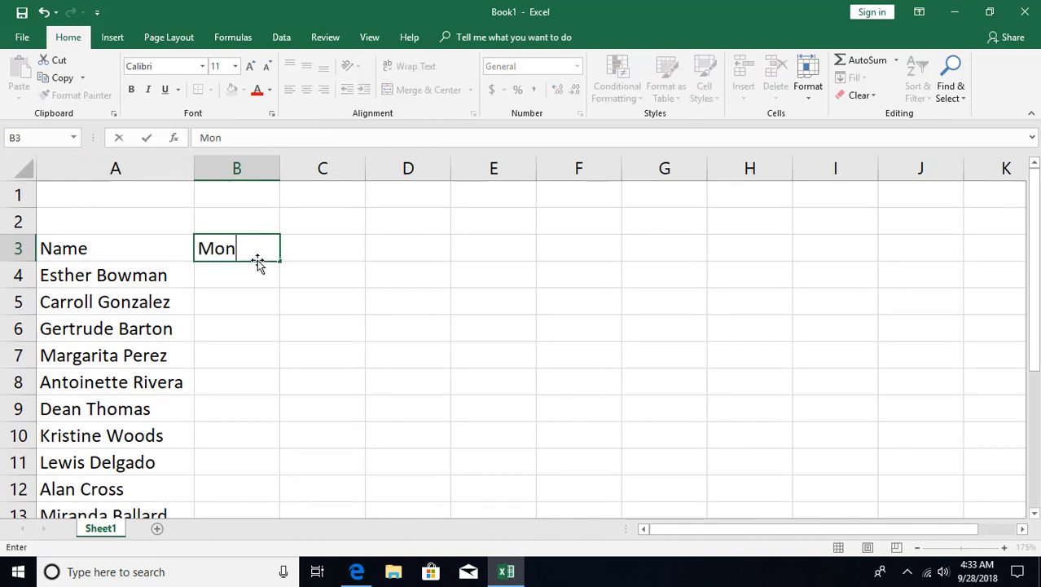
key("ctrl+Return")
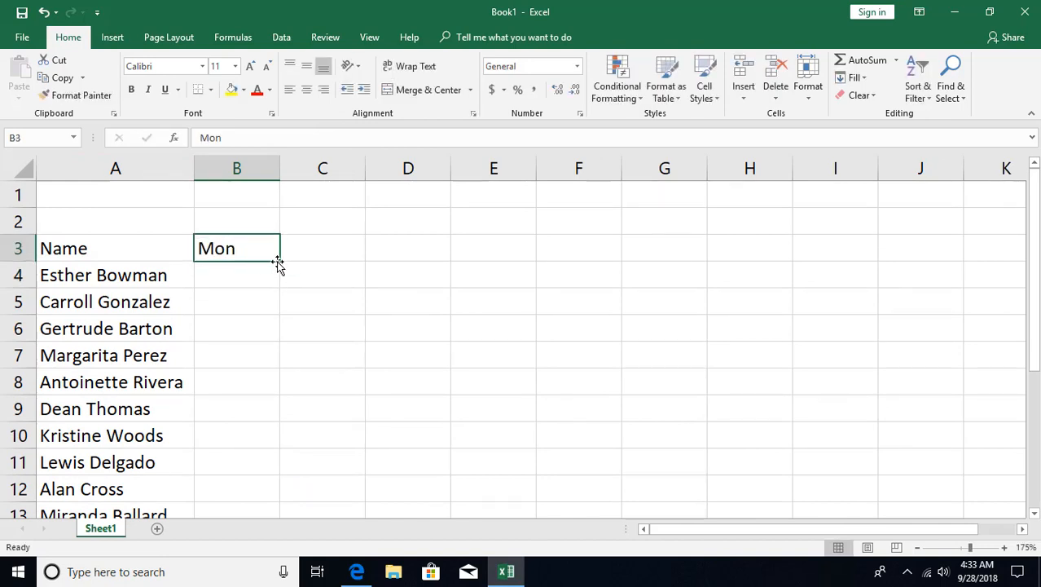
left_click_drag(279, 262, 512, 259)
left_click_drag(581, 259, 575, 255)
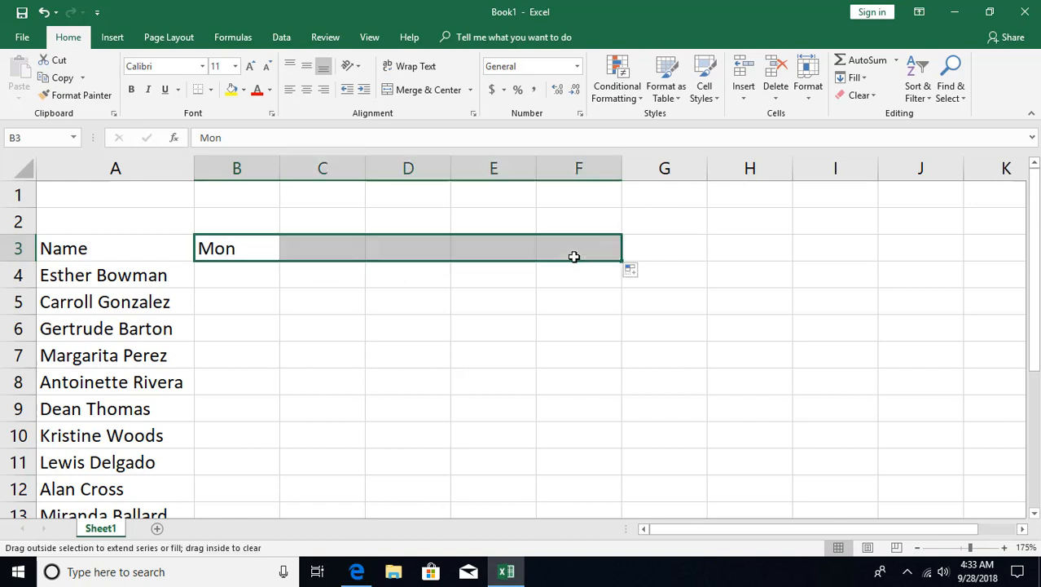
left_click(303, 267)
Fill the whole attendance range B4:F13 with P.
scroll(302, 267, "down", 1)
scroll(305, 268, "down", 1)
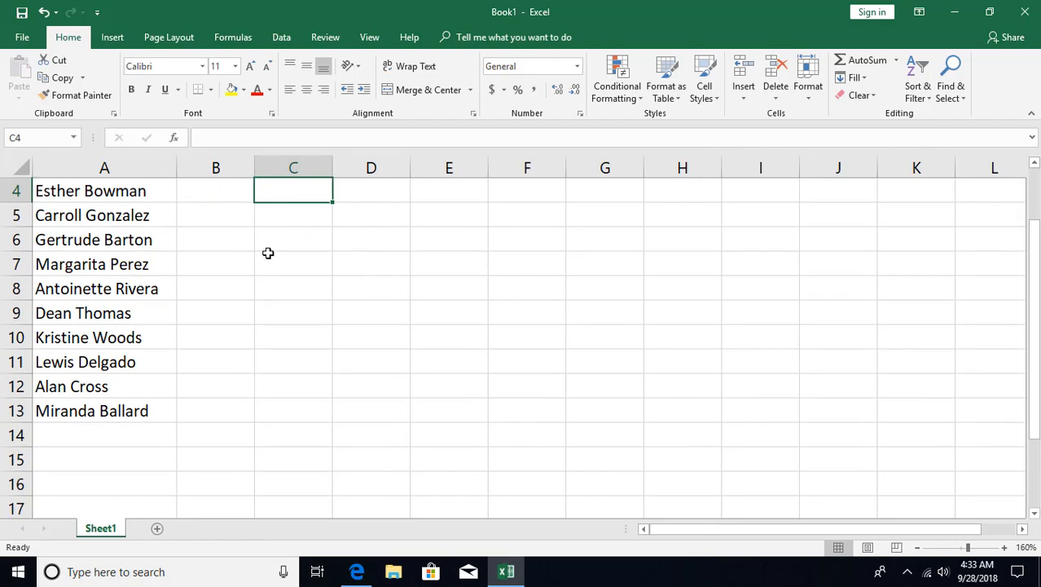
scroll(270, 251, "up", 1)
scroll(281, 272, "down", 1)
left_click_drag(207, 259, 471, 455)
type("P")
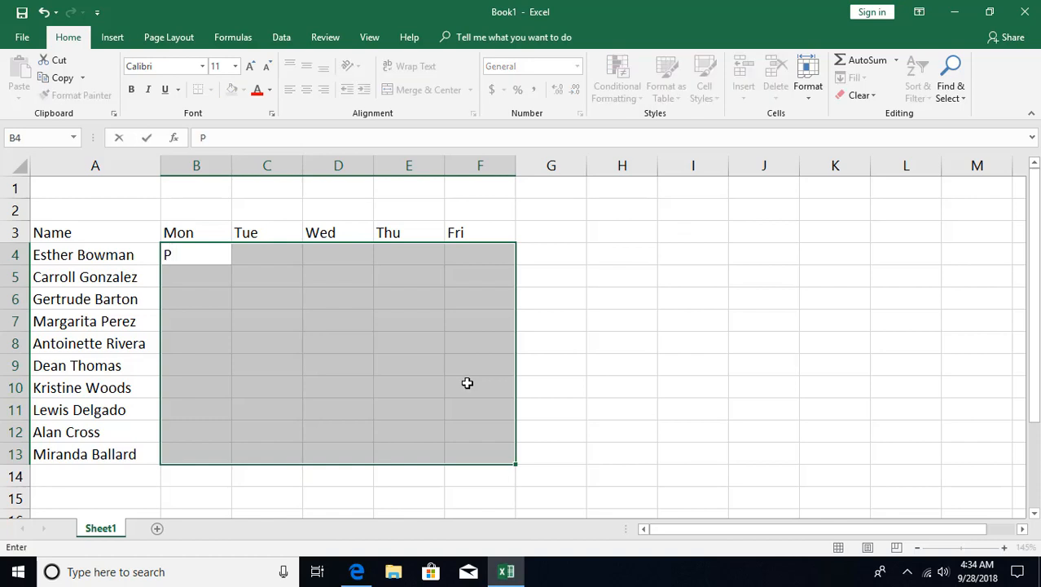
key("ctrl+Return")
Replace the attendance marks in cells E6, D9, B6, B12 and E12 with A.
left_click(392, 303)
left_click(308, 360, "ctrl")
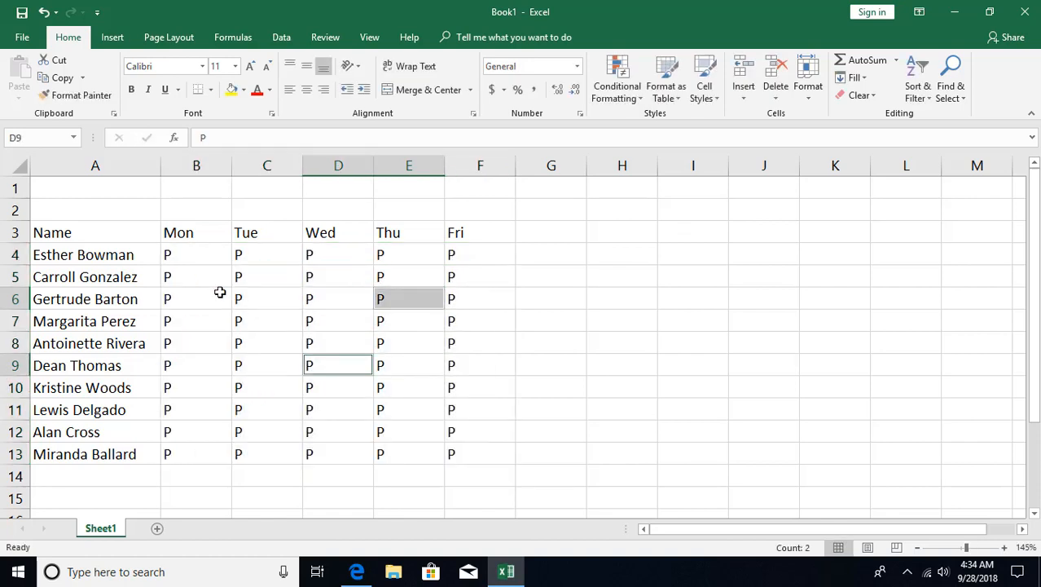
left_click(218, 295, "ctrl")
left_click(210, 426, "ctrl")
left_click(393, 436, "ctrl")
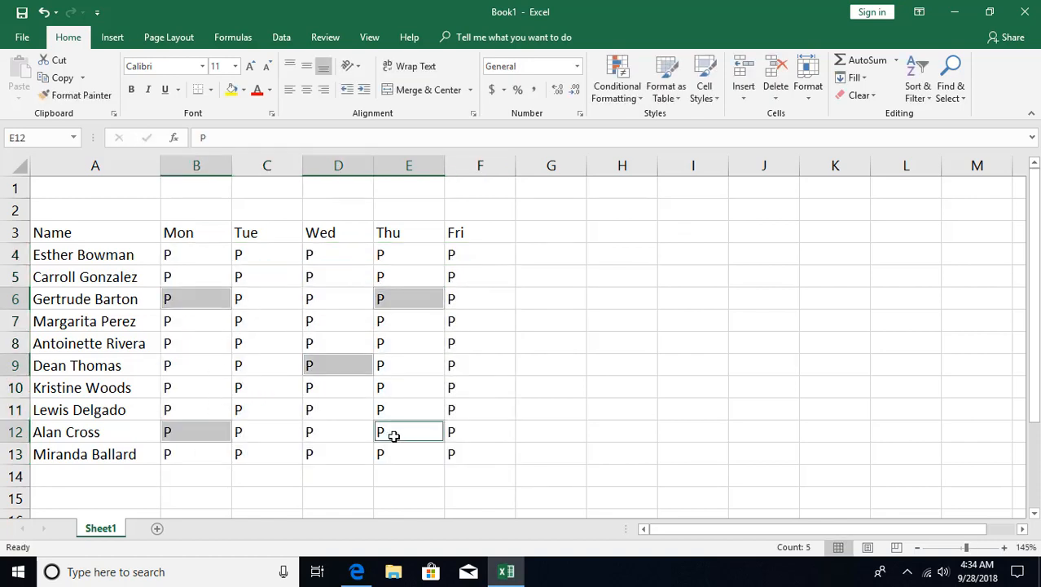
type("A")
key("ctrl+Return")
left_click(323, 301)
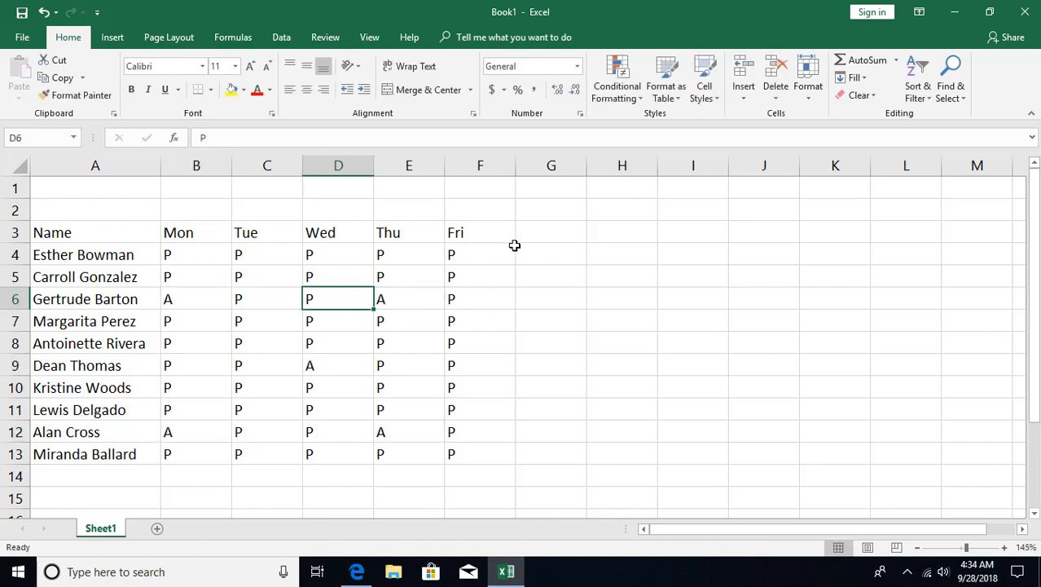
Enter the header Present in cell G3.
left_click(539, 234)
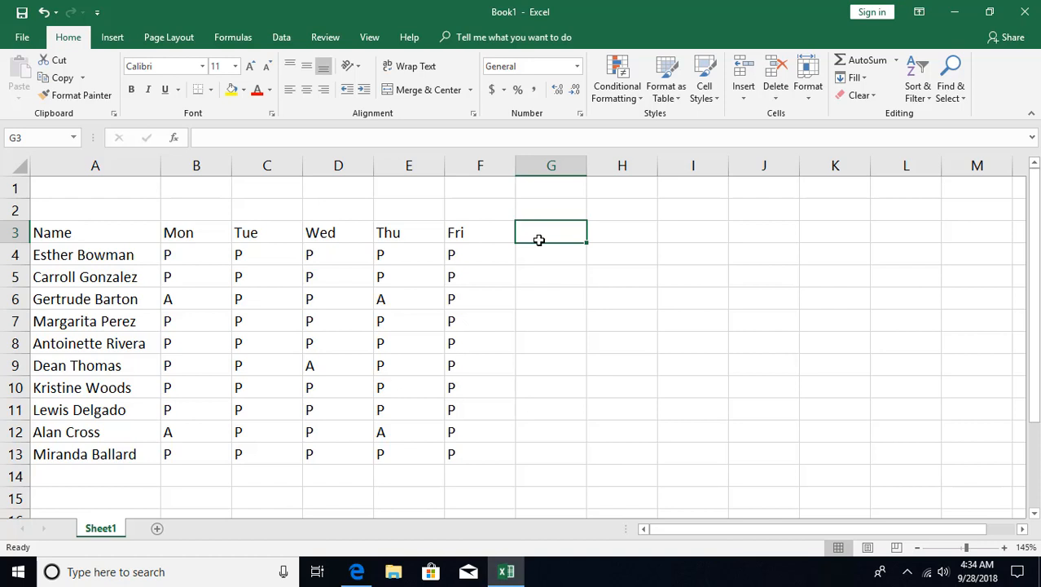
type("Present")
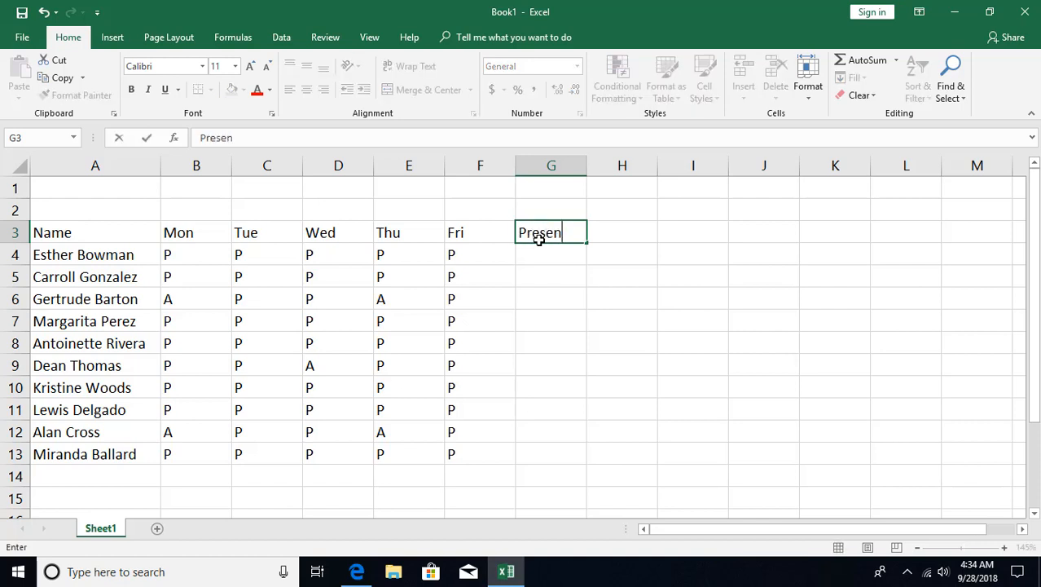
key("Return")
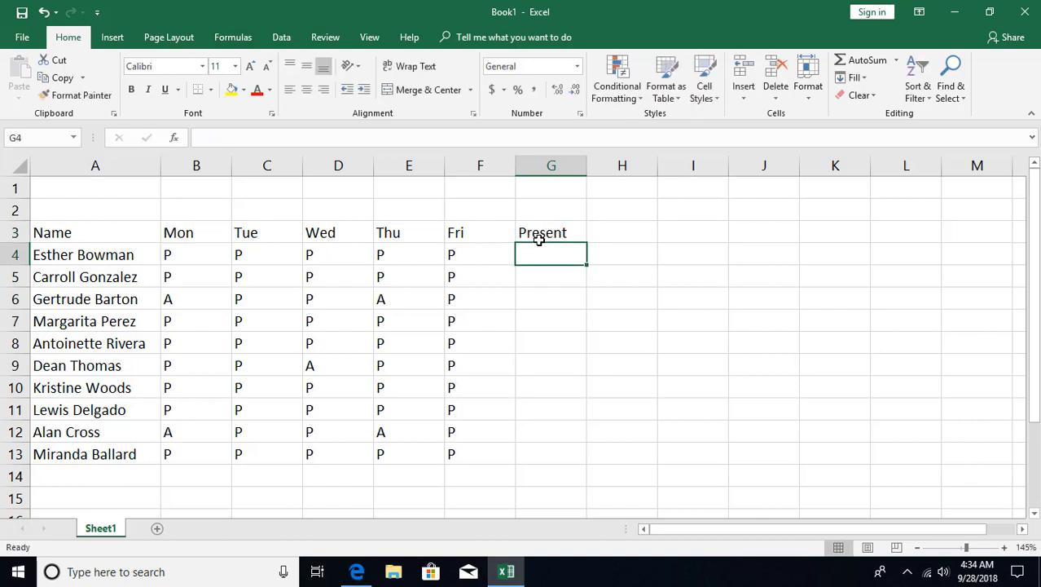
type("=coun")
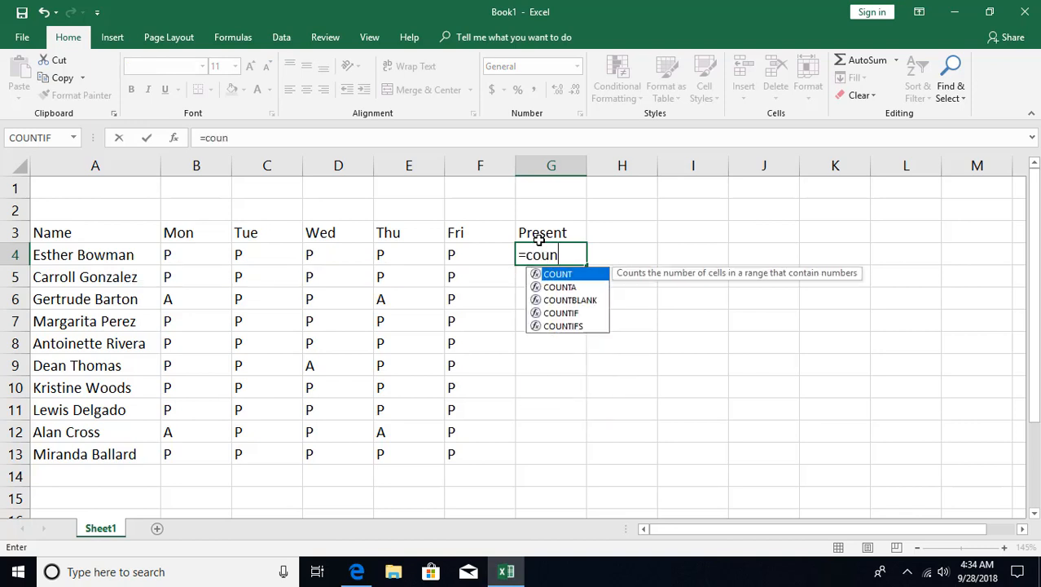
key("Down")
key("Down")
key("Down")
key("Escape")
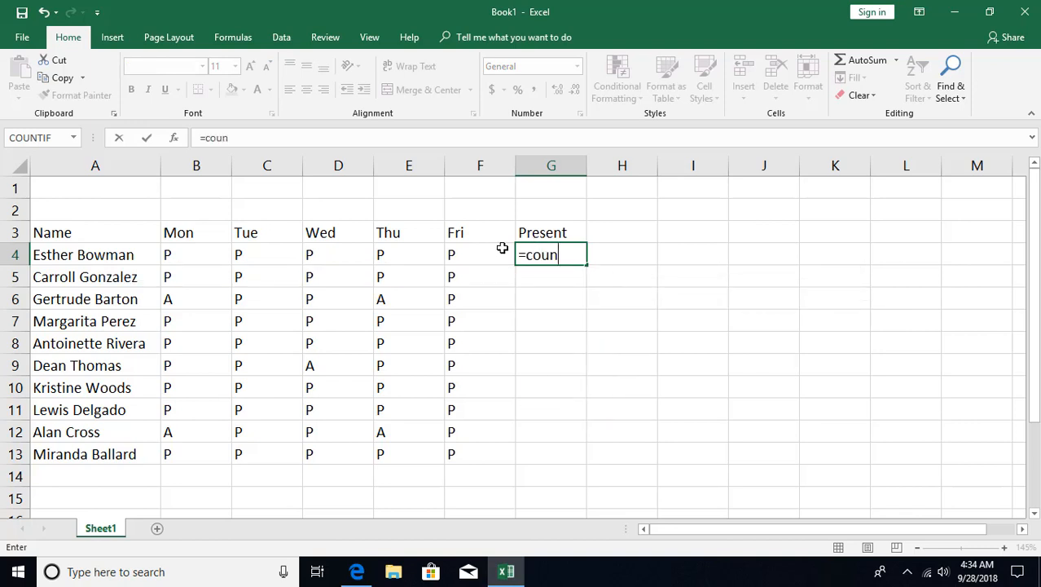
key("Escape")
Insert the COUNTIF function in G4 and set its range to B4:F4.
left_click(174, 137)
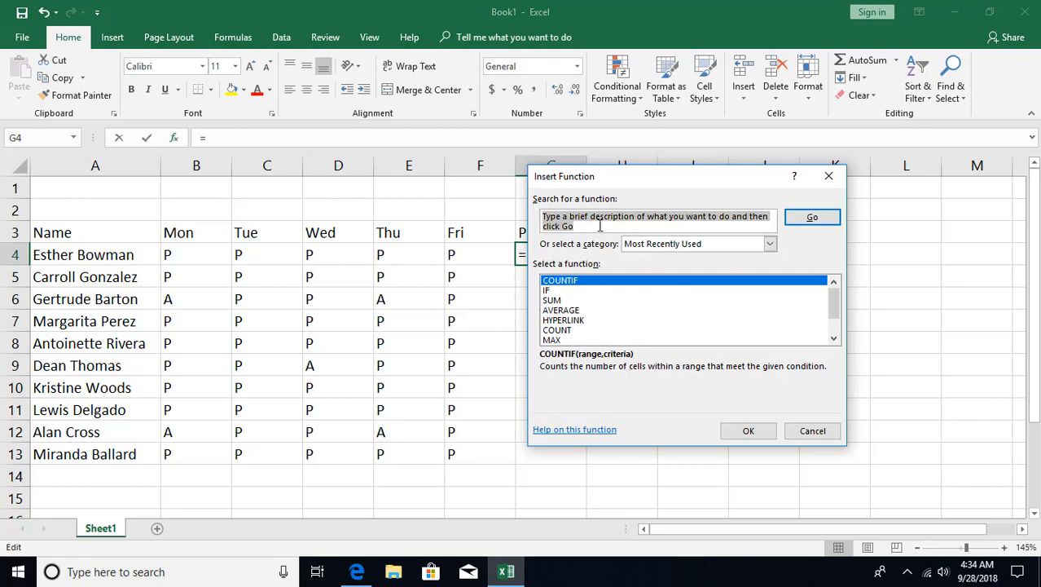
left_click(579, 283)
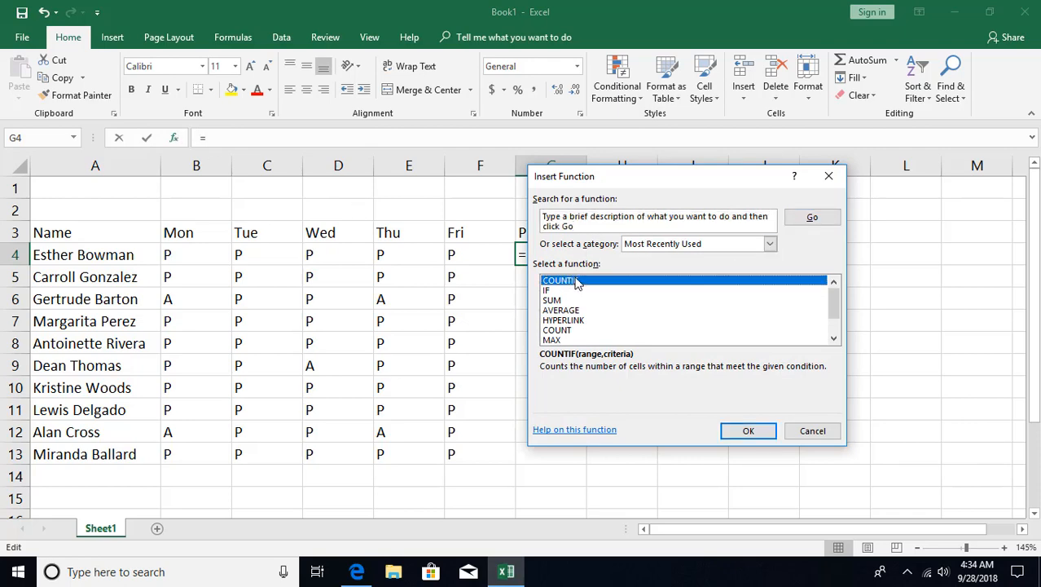
left_click(751, 436)
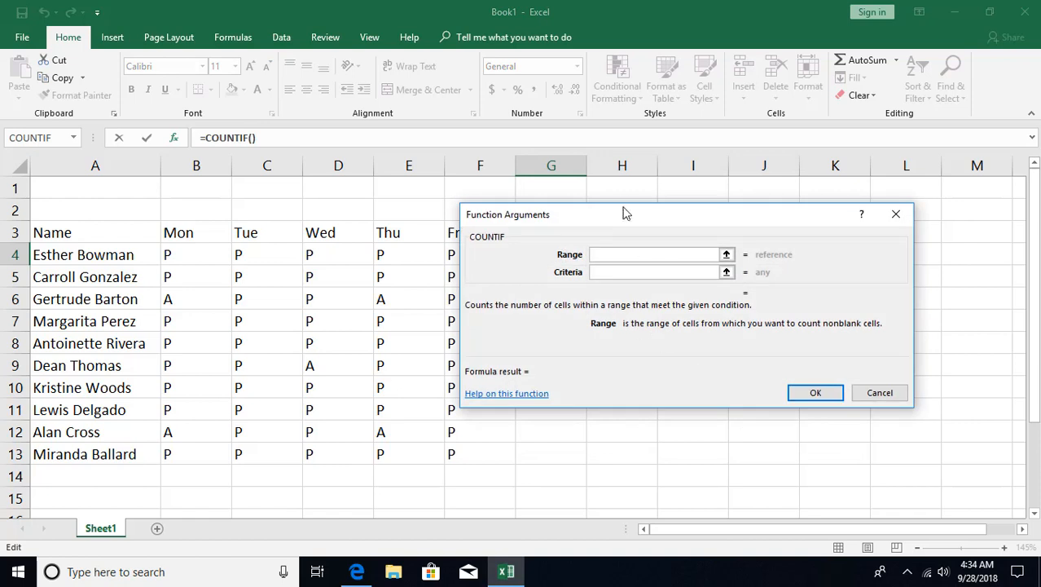
left_click_drag(619, 219, 659, 280)
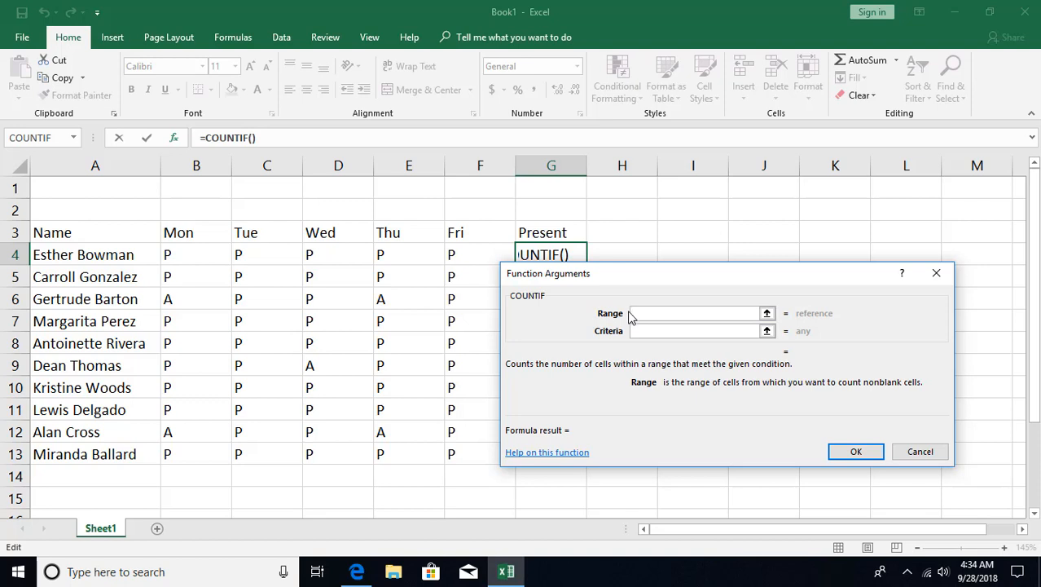
left_click(648, 331)
left_click_drag(187, 258, 456, 257)
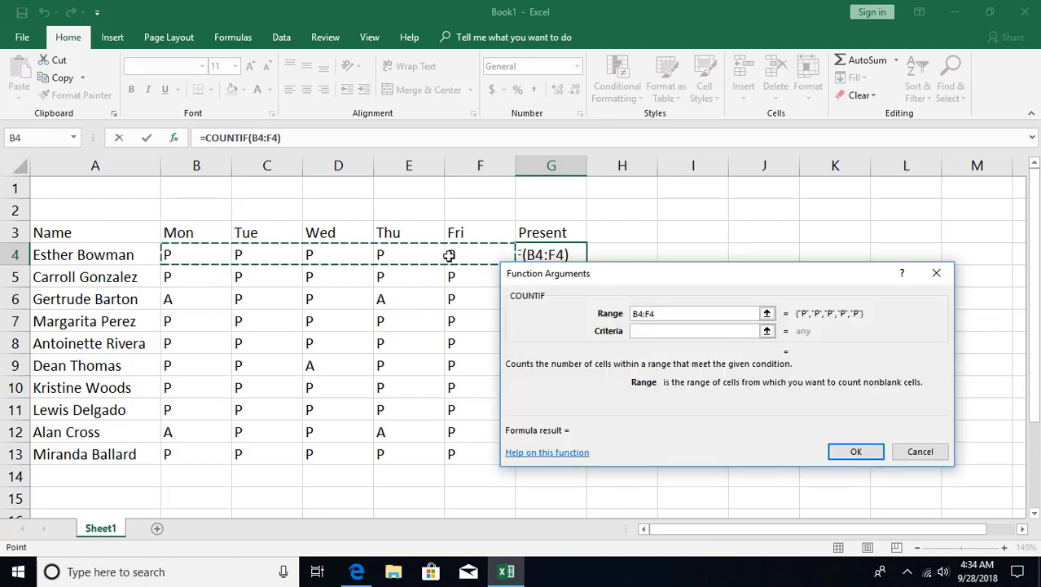
Set the COUNTIF criteria to P and complete the formula in G4.
left_click(662, 330)
left_click(662, 330)
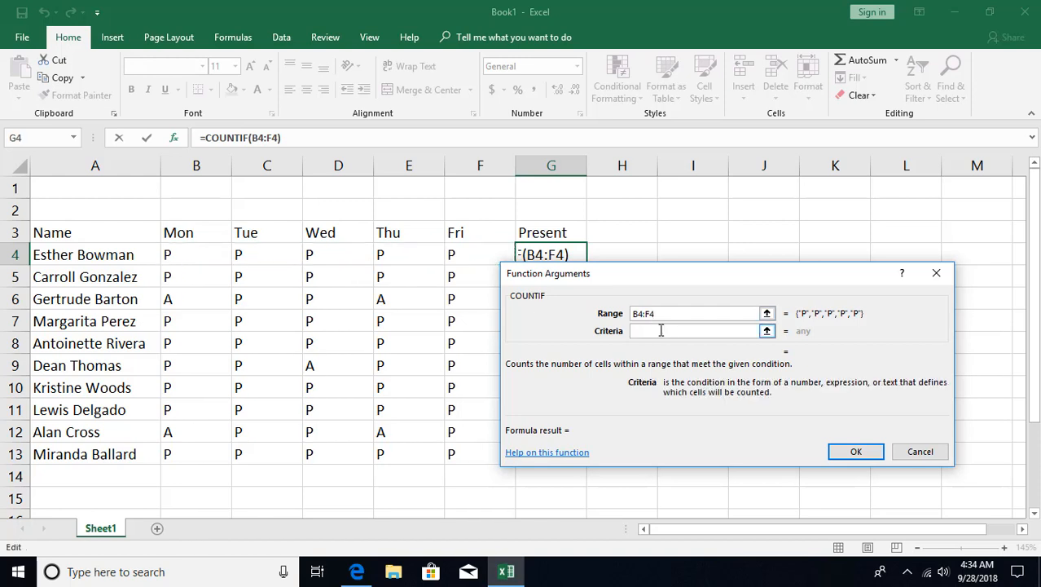
type("P")
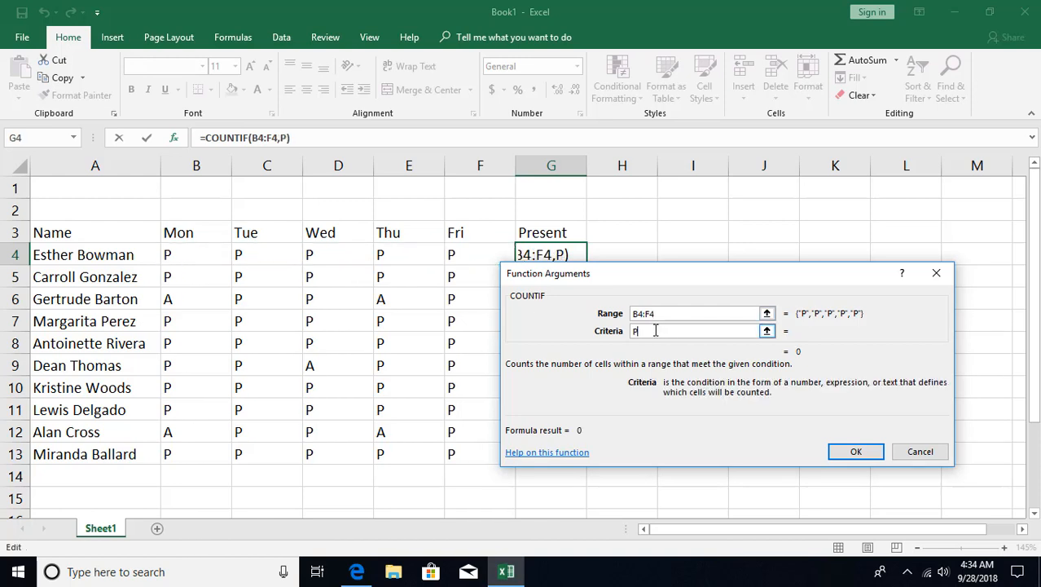
key("Tab")
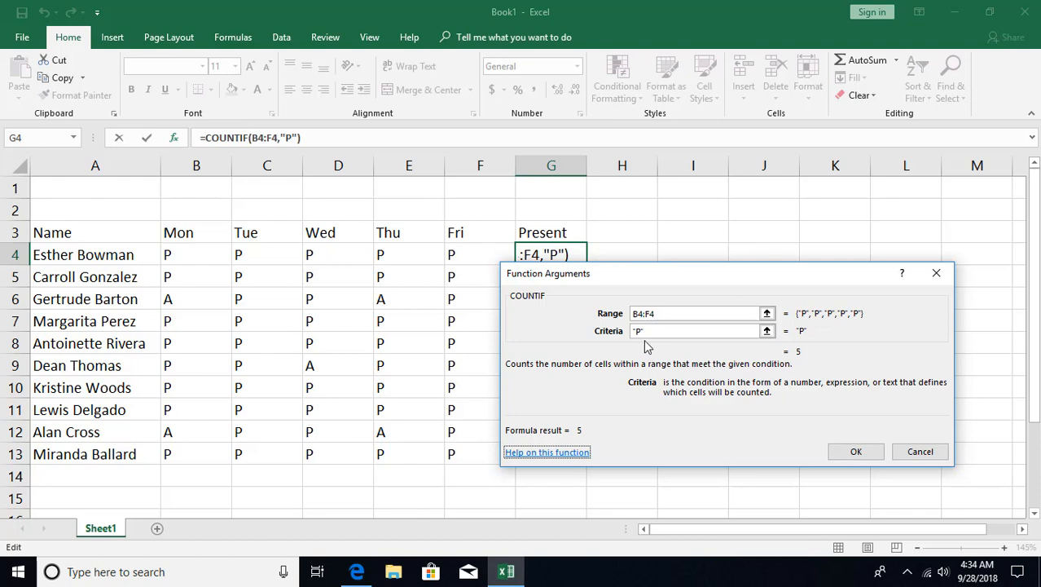
left_click(835, 447)
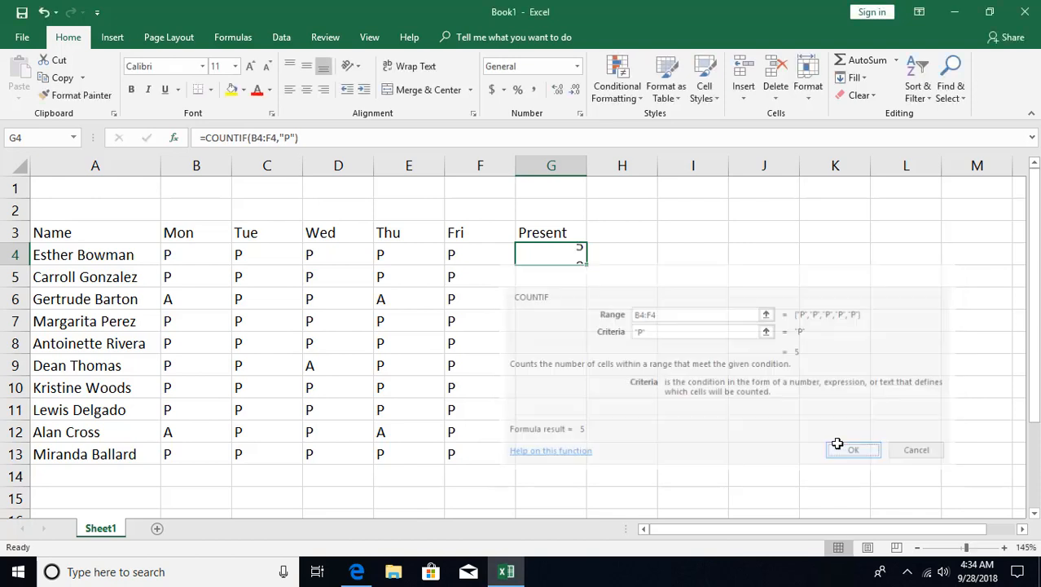
Copy the COUNTIF formula from G4 down the Present column to G13.
double_click(587, 265)
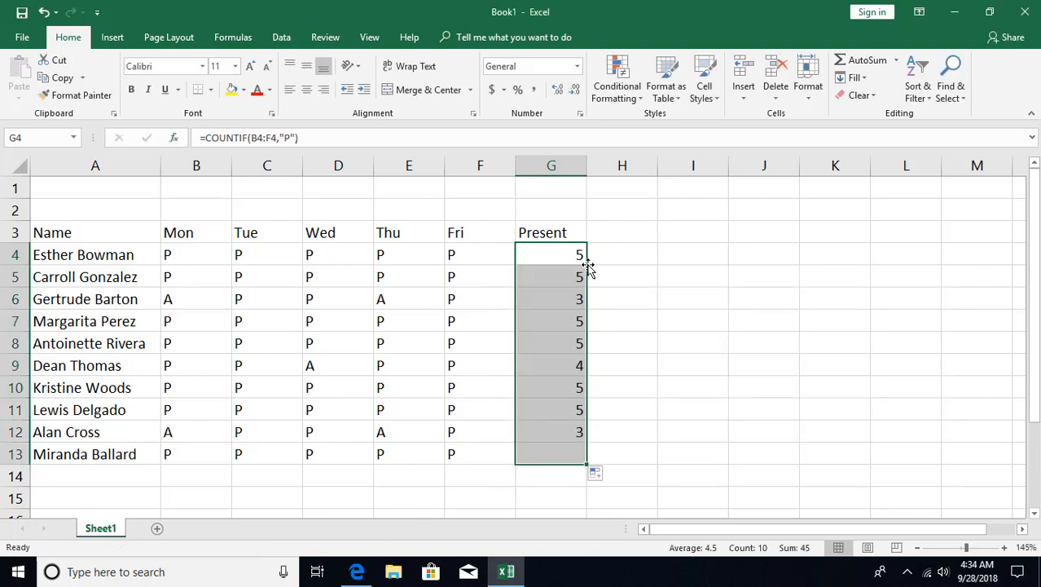
left_click(560, 281)
left_click(575, 255)
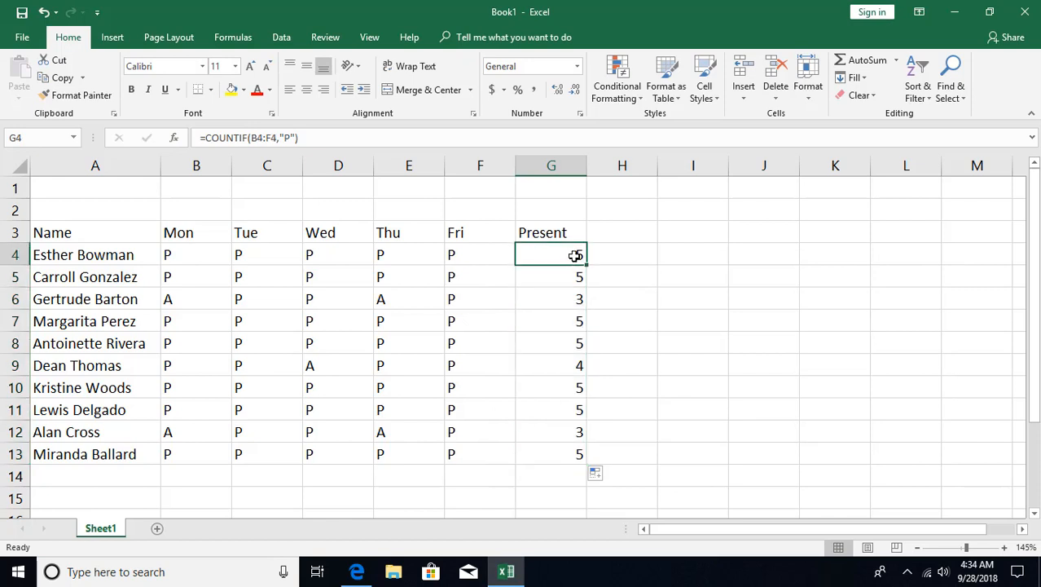
Enter the header Absent in cell H3.
left_click(614, 238)
type("Absent")
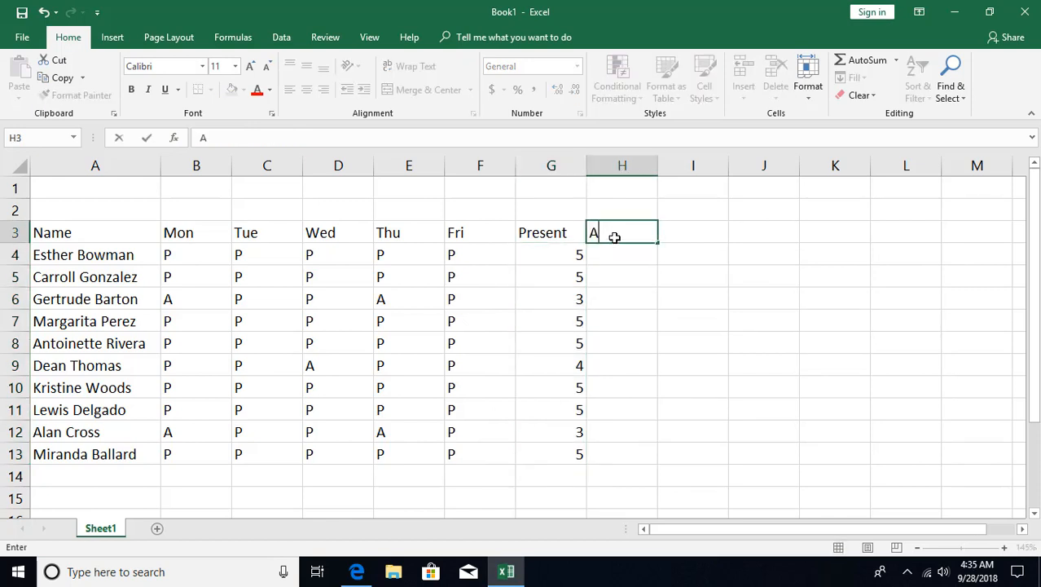
key("Return")
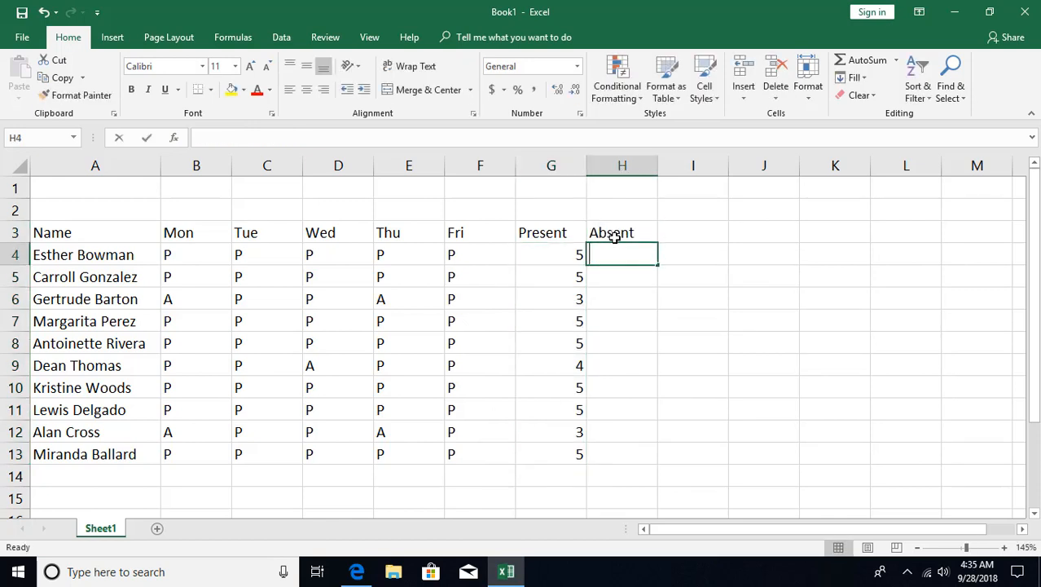
Enter the formula =5-G4 in H4 and fill it down the Absent column to H13.
type("=")
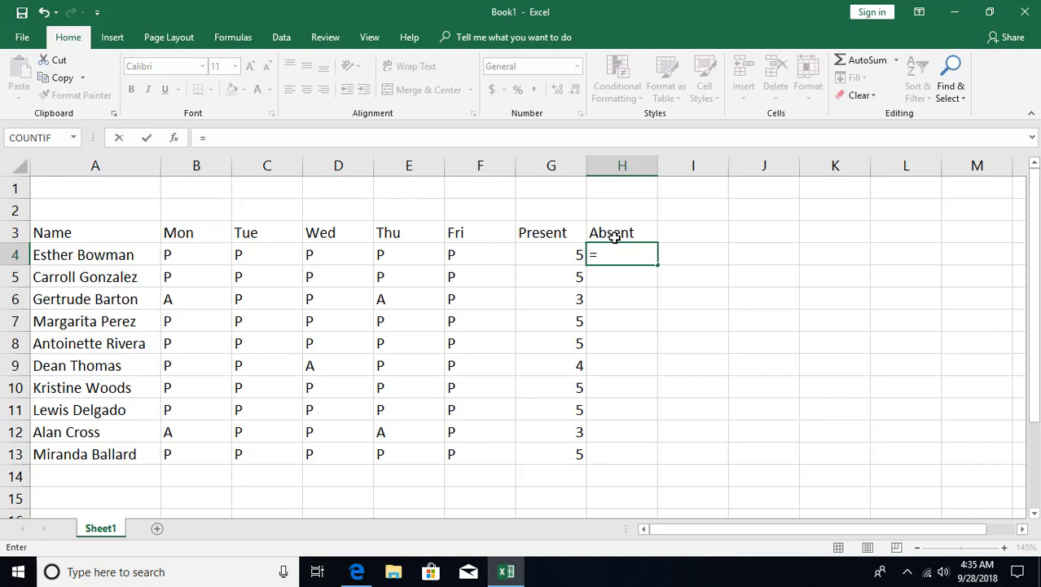
type("5-")
key("Left")
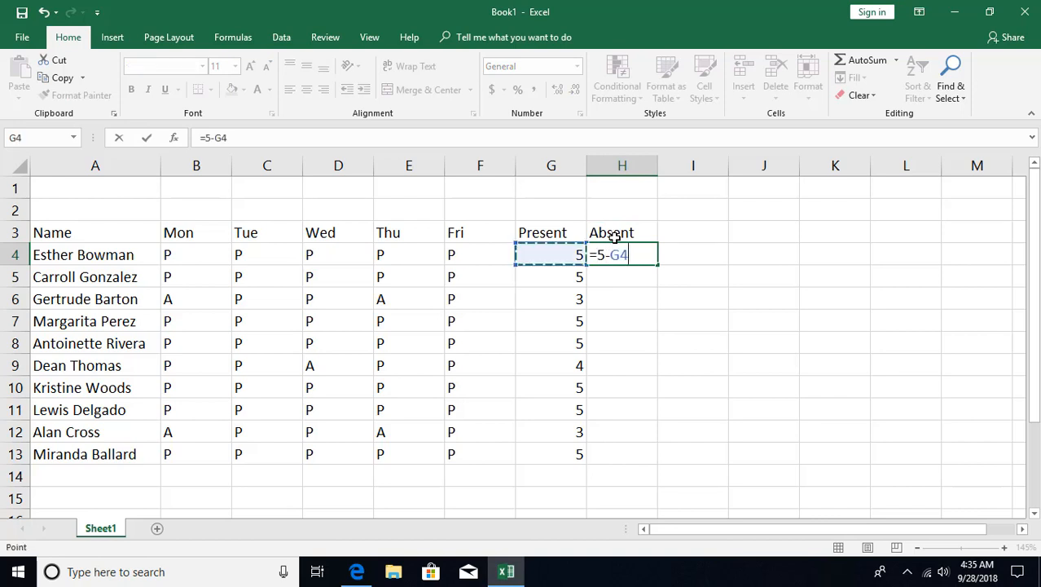
key("ctrl+Return")
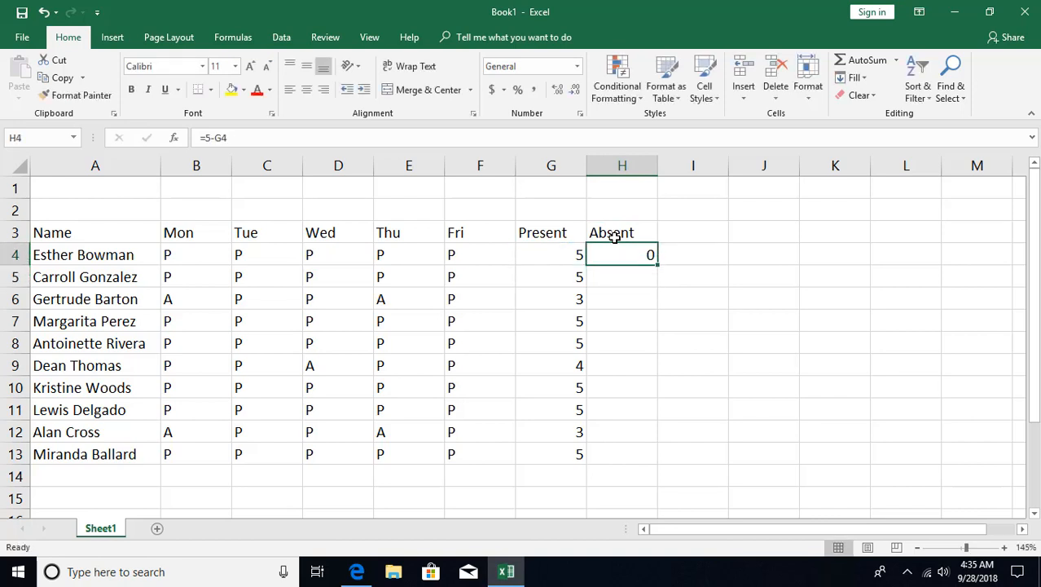
double_click(657, 266)
left_click(639, 321)
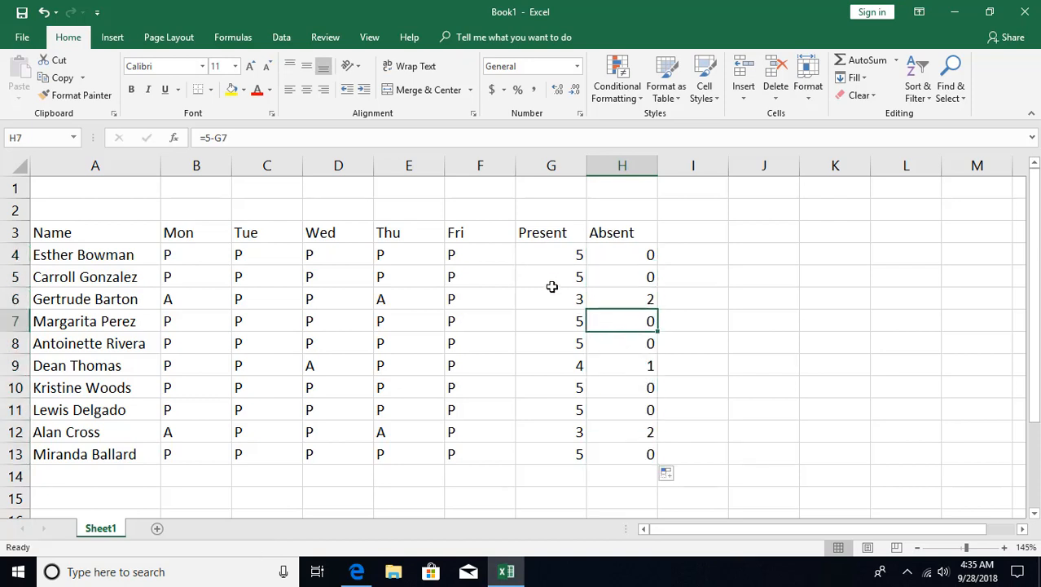
left_click(529, 261)
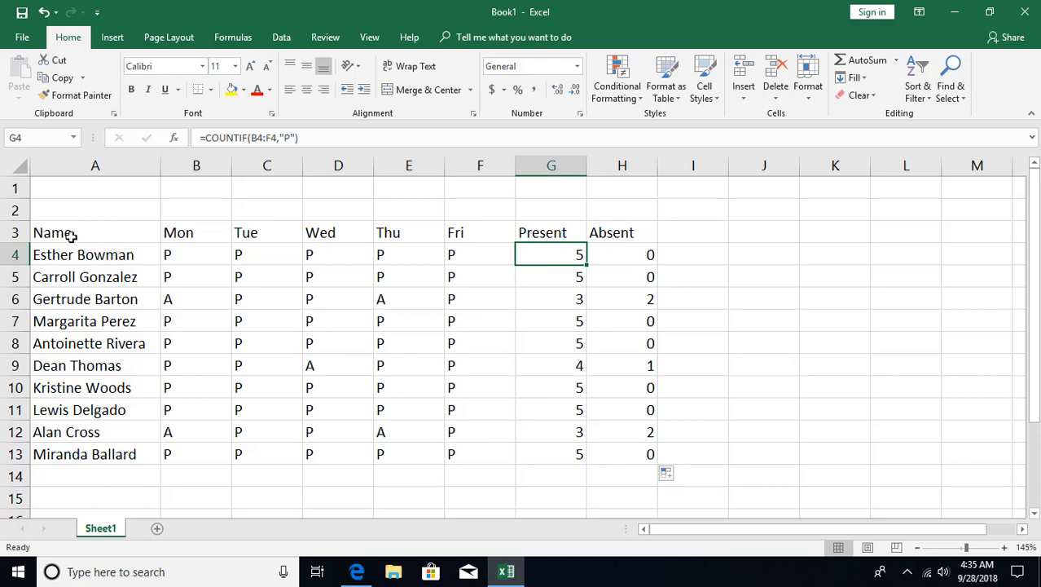
Copy the name list A3:A13 onto a new worksheet, starting at cell A8.
left_click_drag(65, 232, 90, 461)
key("ctrl+c")
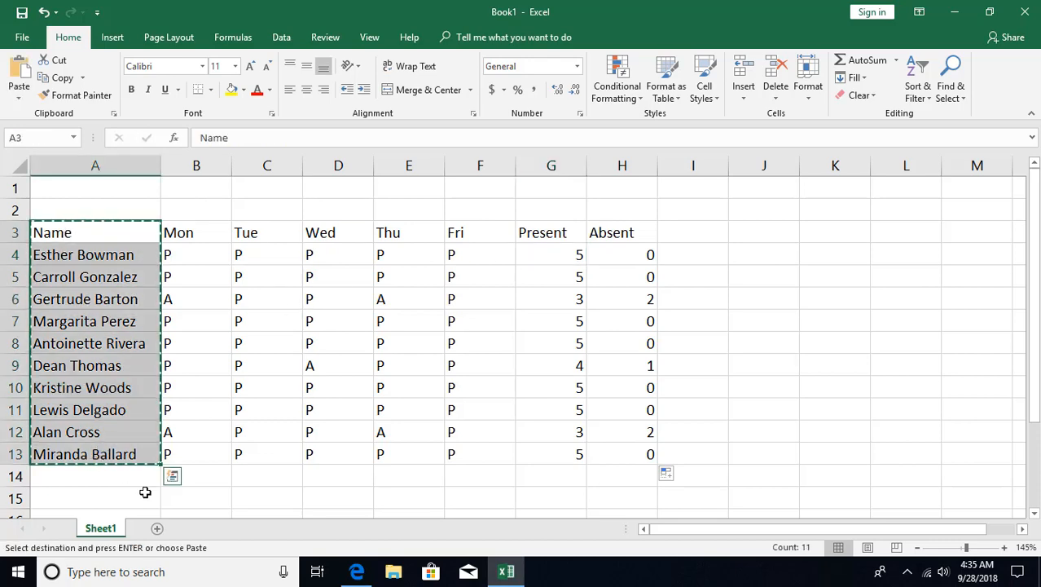
left_click(158, 529)
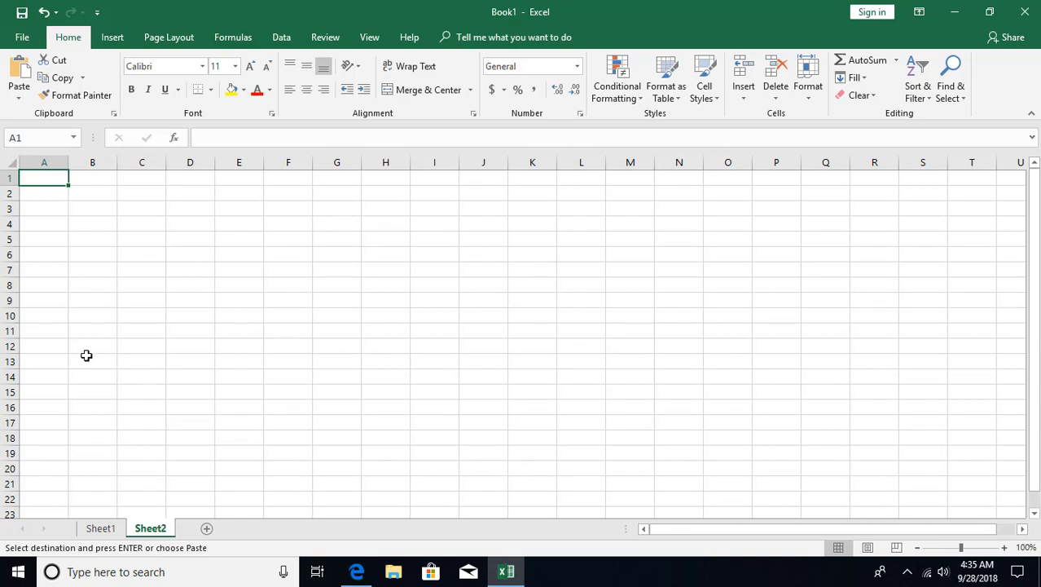
left_click(40, 286)
key("ctrl+v")
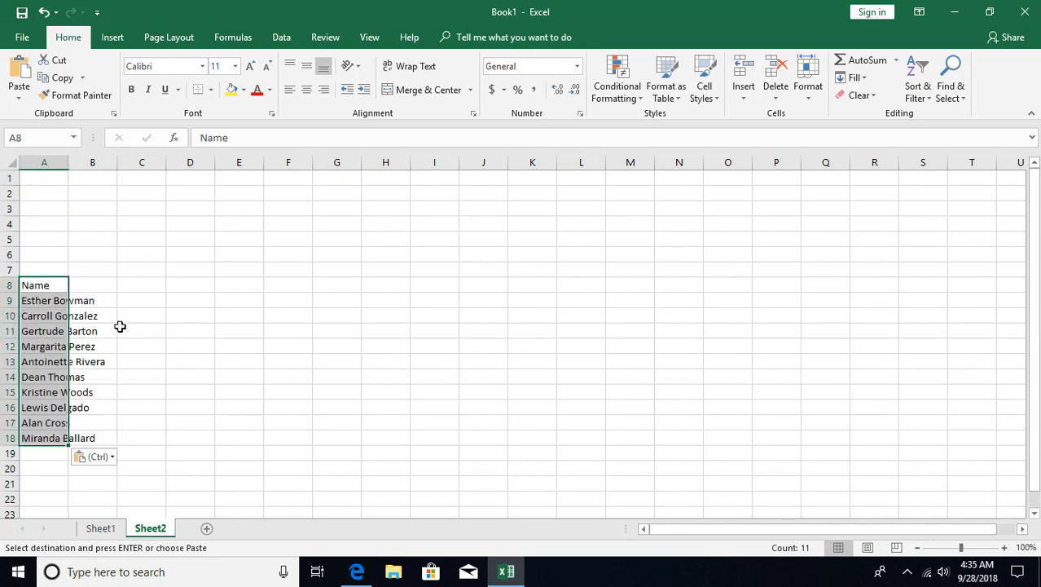
Change the header in A8 to Employees and autofit the width of column A.
left_click(48, 285)
type("Emp")
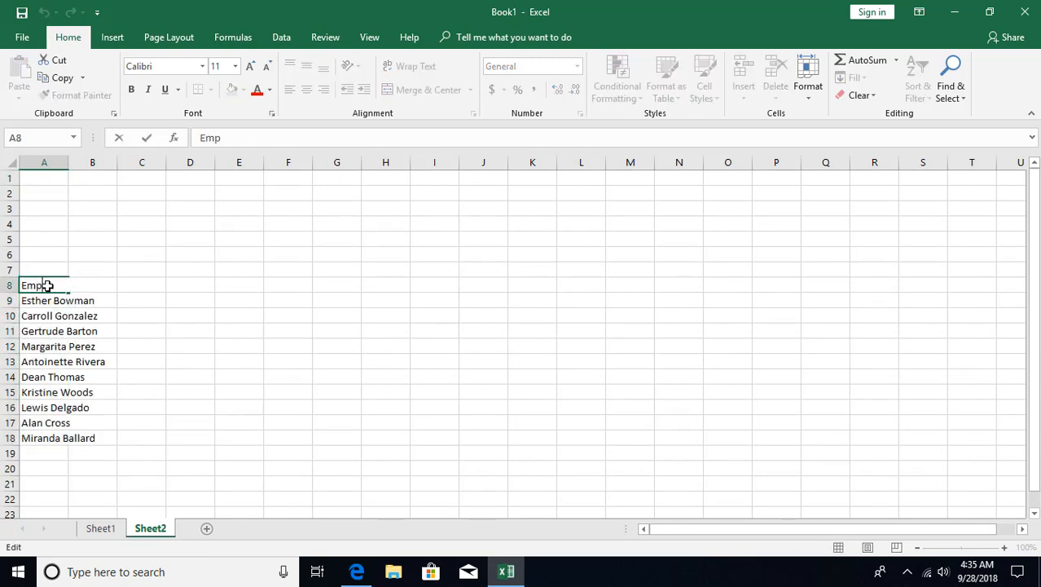
type("loyees")
key("Return")
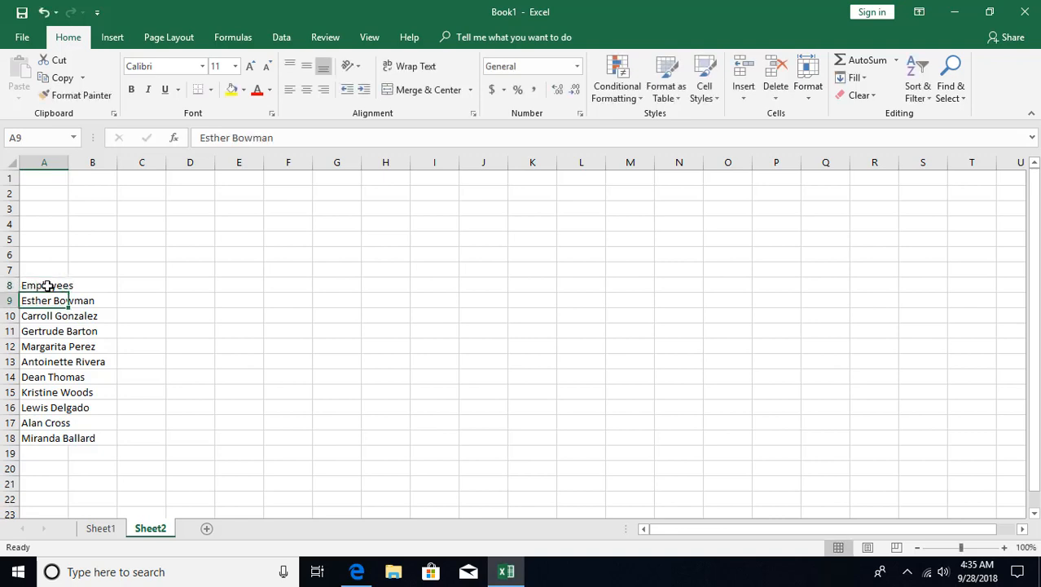
double_click(67, 162)
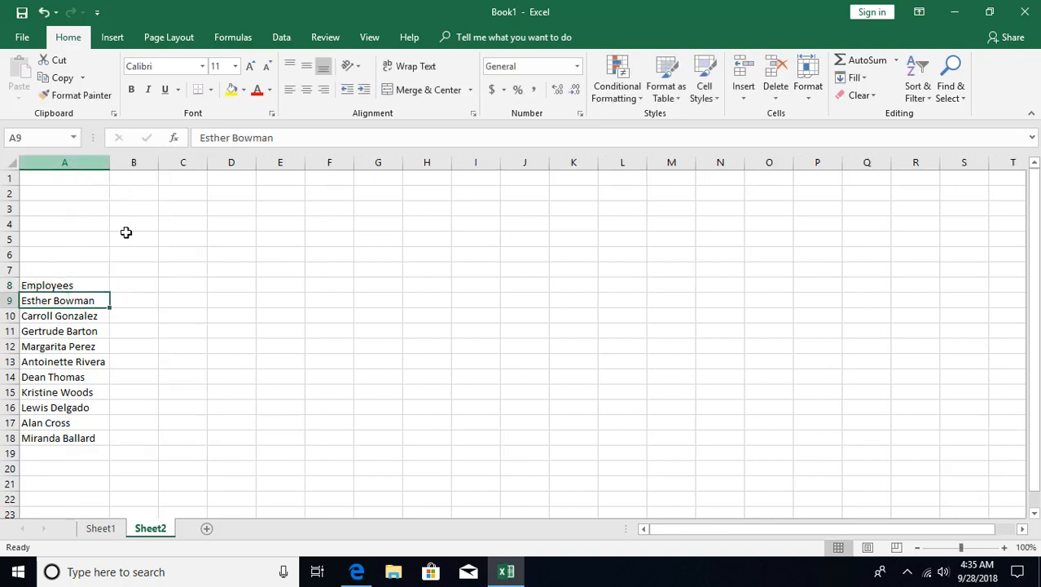
Widen column B and enter the header Hire Date in cell B8.
left_click(134, 286)
left_click_drag(161, 165, 179, 168)
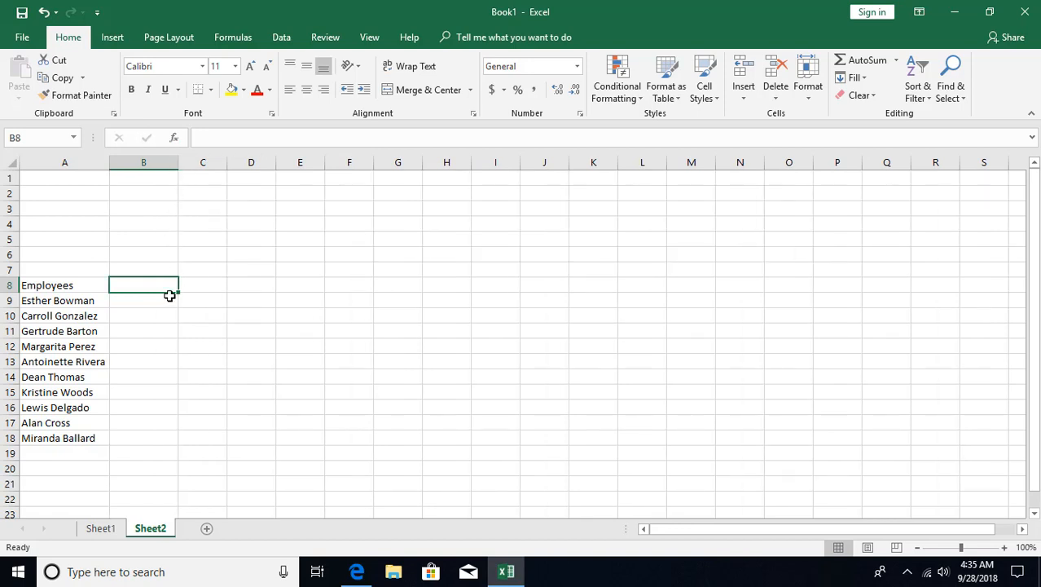
type("Hire Date")
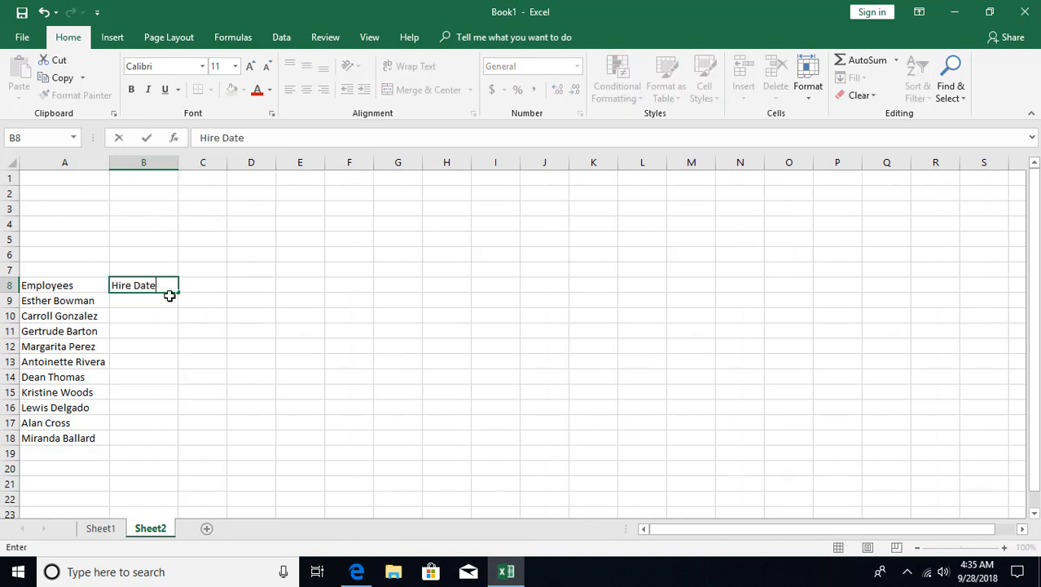
key("Return")
scroll(169, 295, "up", 3, "ctrl")
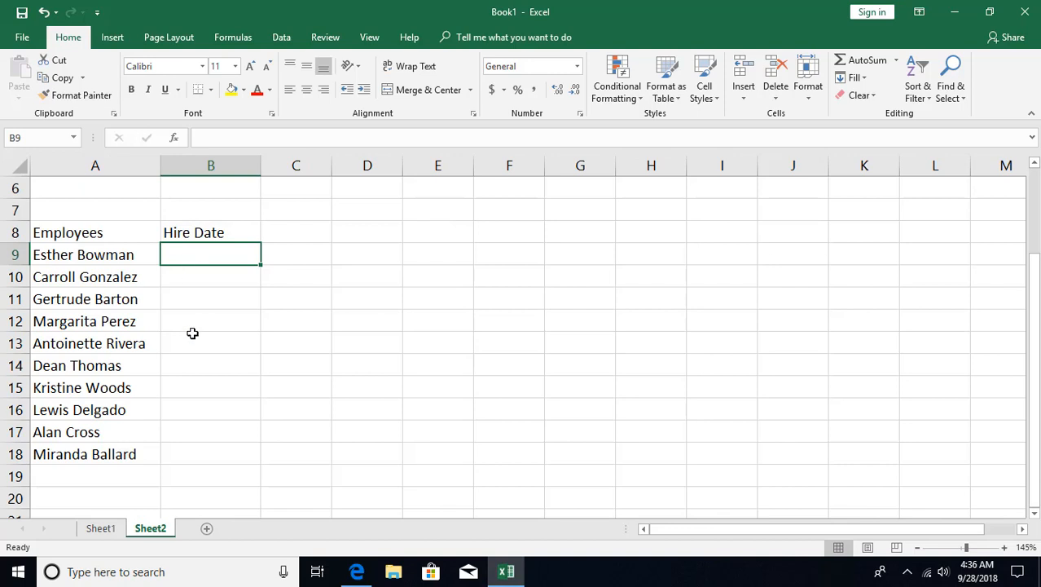
Fill B9:B18 with the formula =RANDBETWEEN("1/1/1990","9/28/2018").
left_click(196, 454, "shift")
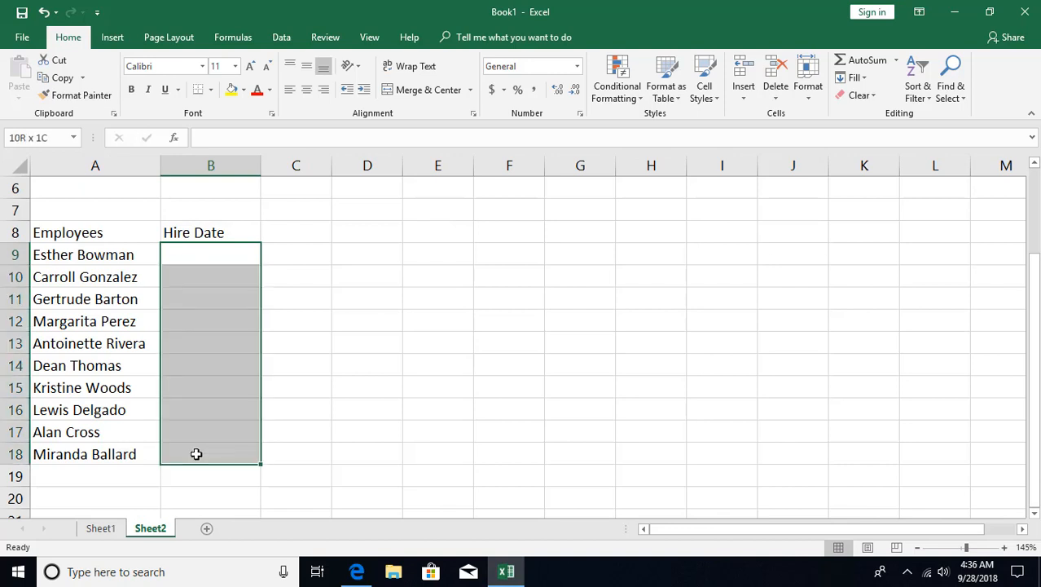
type("=rand")
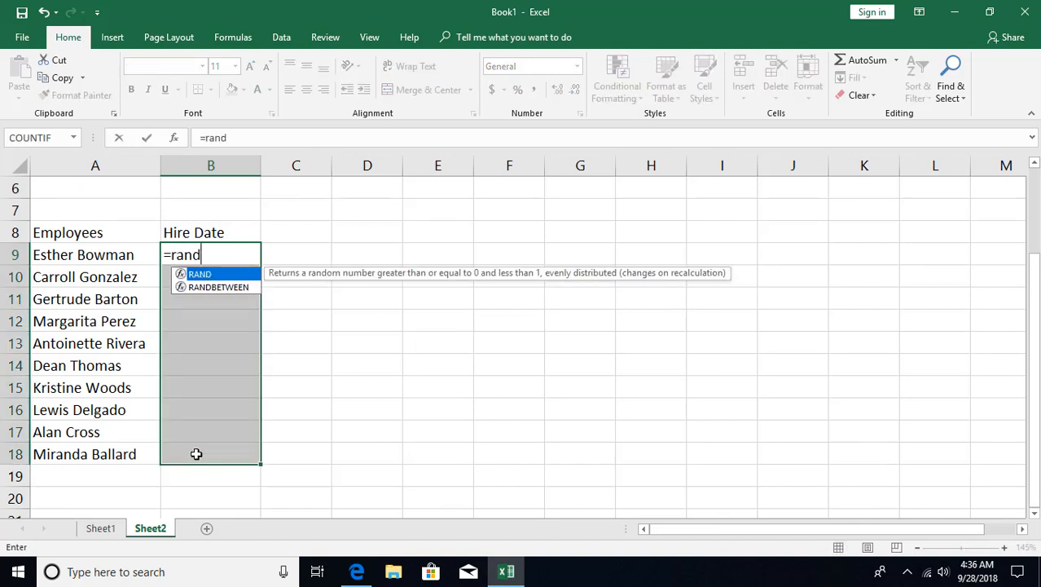
key("Down")
key("Tab")
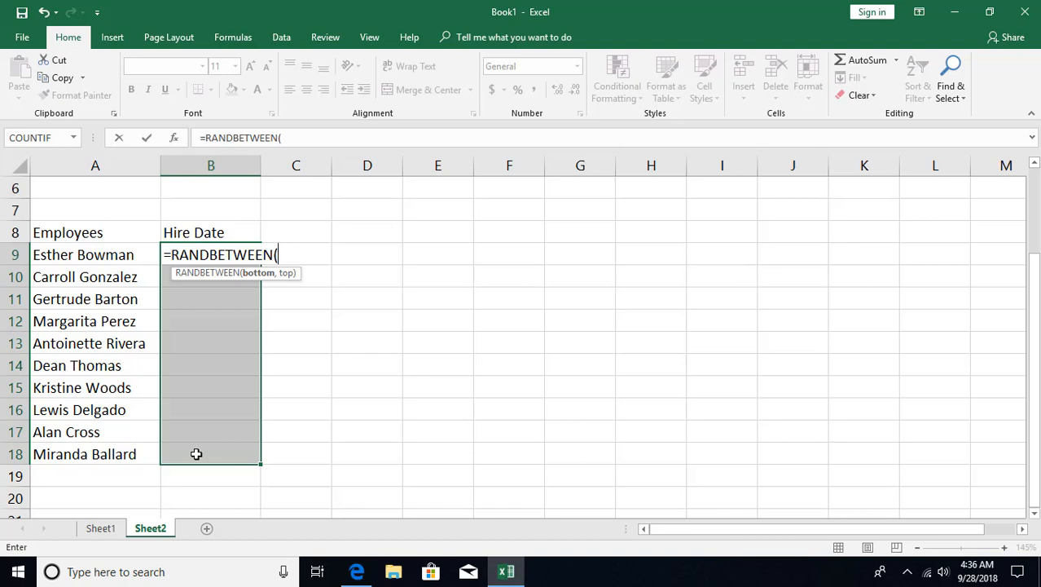
type("\"1/1/2990")
key("BackSpace")
key("BackSpace")
key("BackSpace")
key("BackSpace")
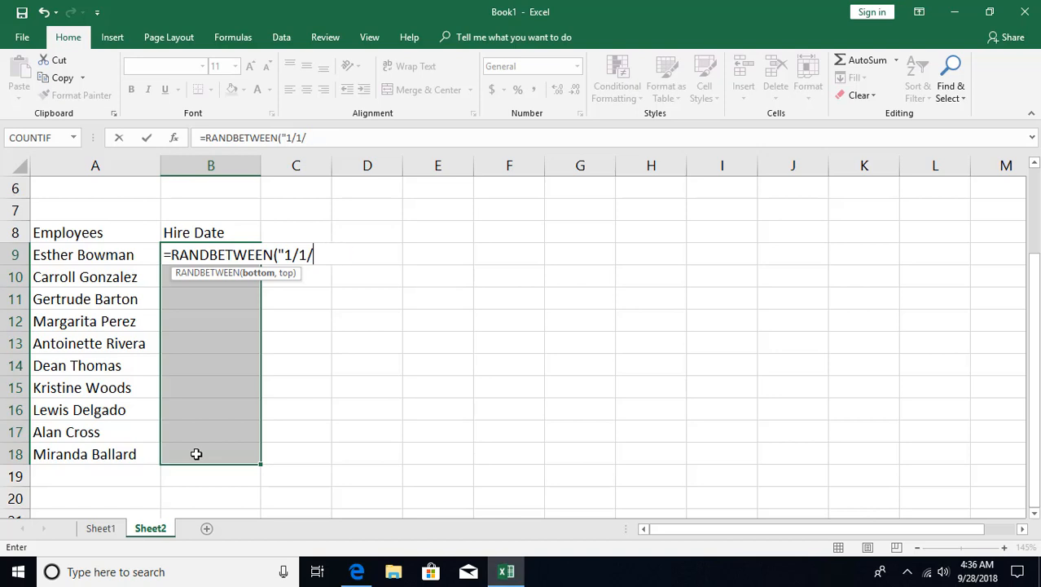
type("1990\",")
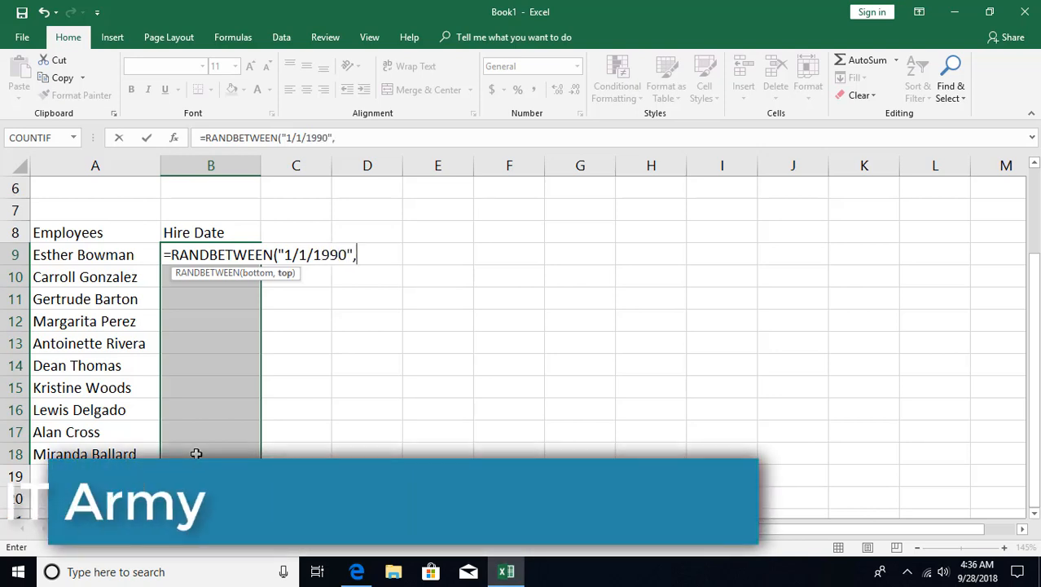
type("\"9/28/2018")
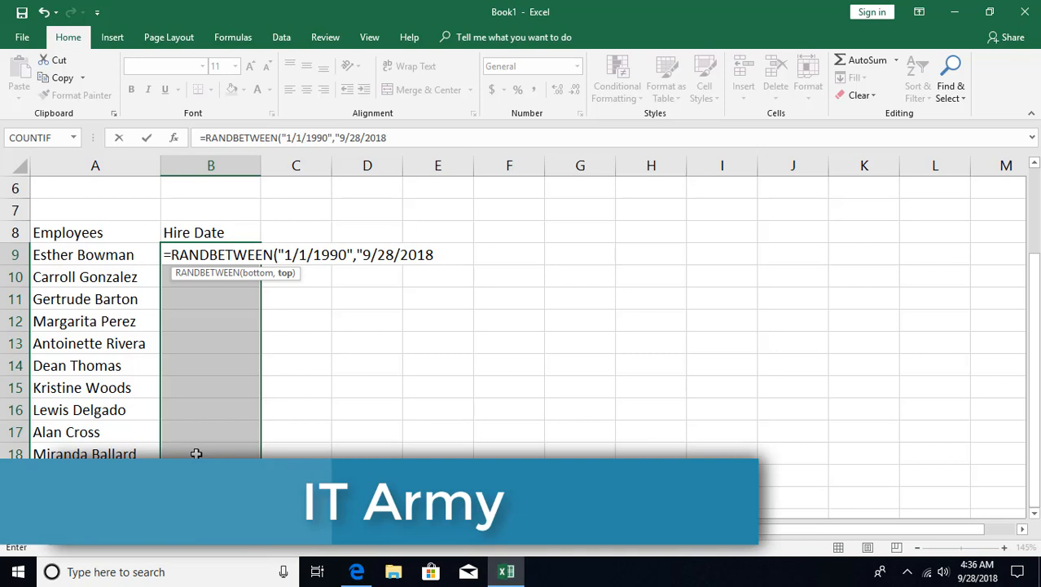
type("\")")
key("ctrl+Return")
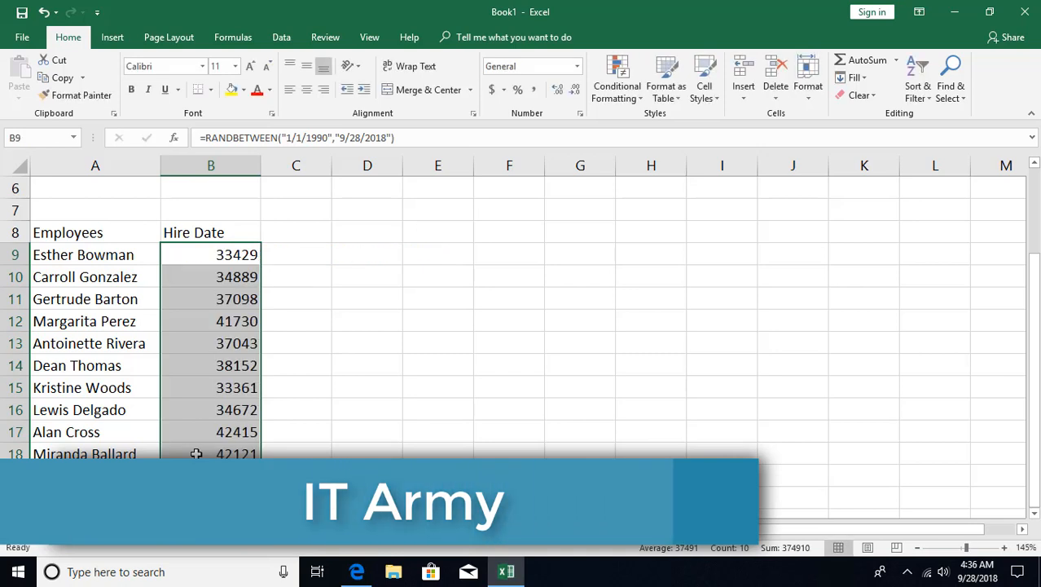
Replace the formulas in B9:B18 with their values and format the cells as day-month-year dates.
key("ctrl+c")
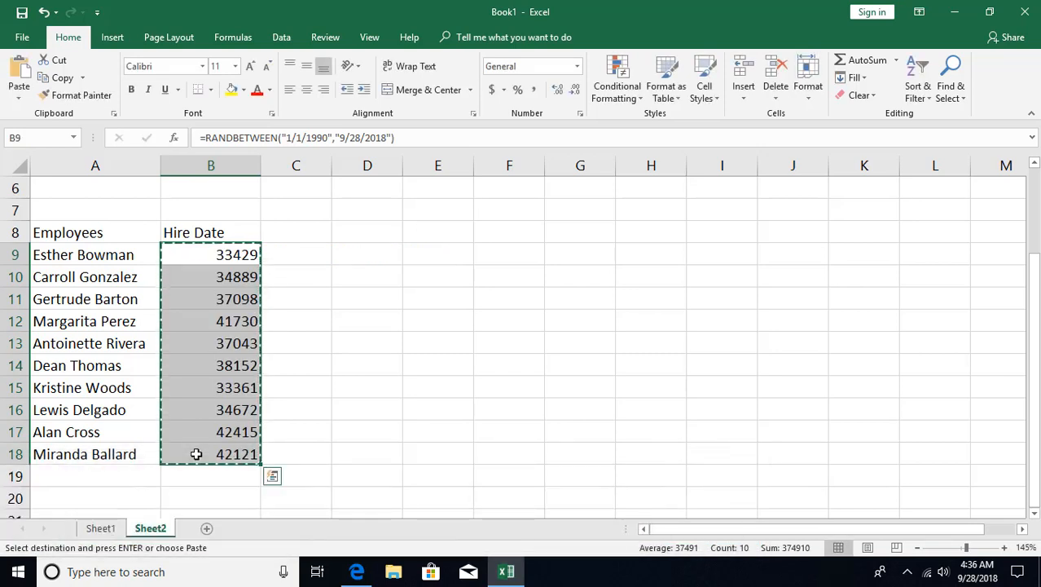
key("ctrl+alt+v")
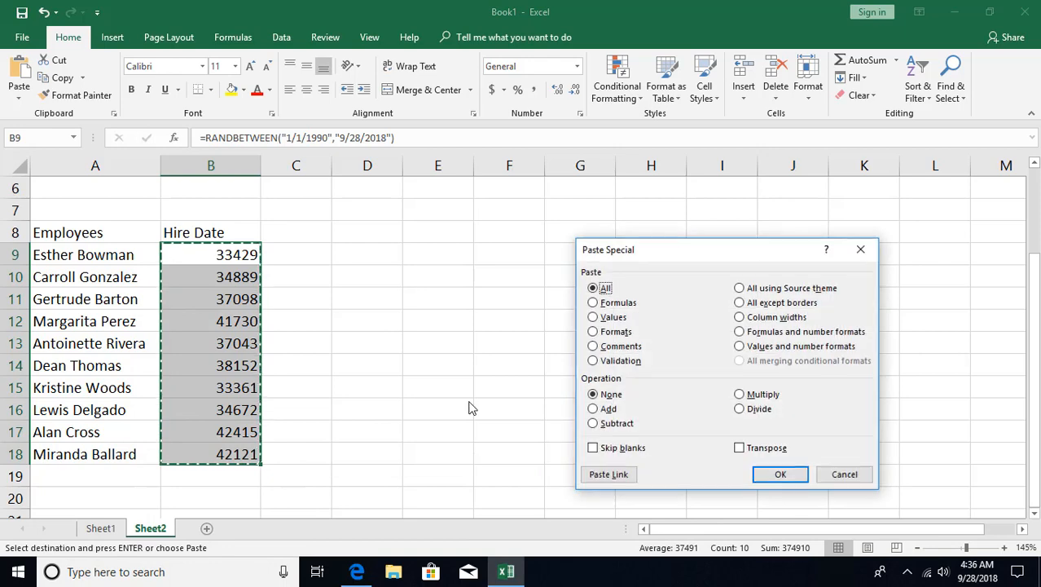
left_click(605, 322)
left_click(780, 474)
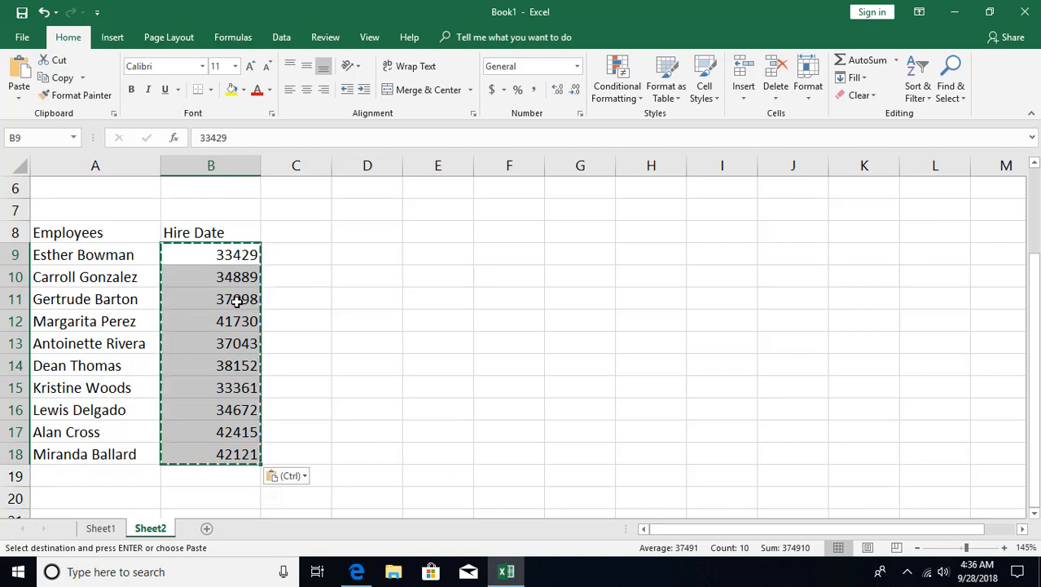
key("ctrl+shift+3")
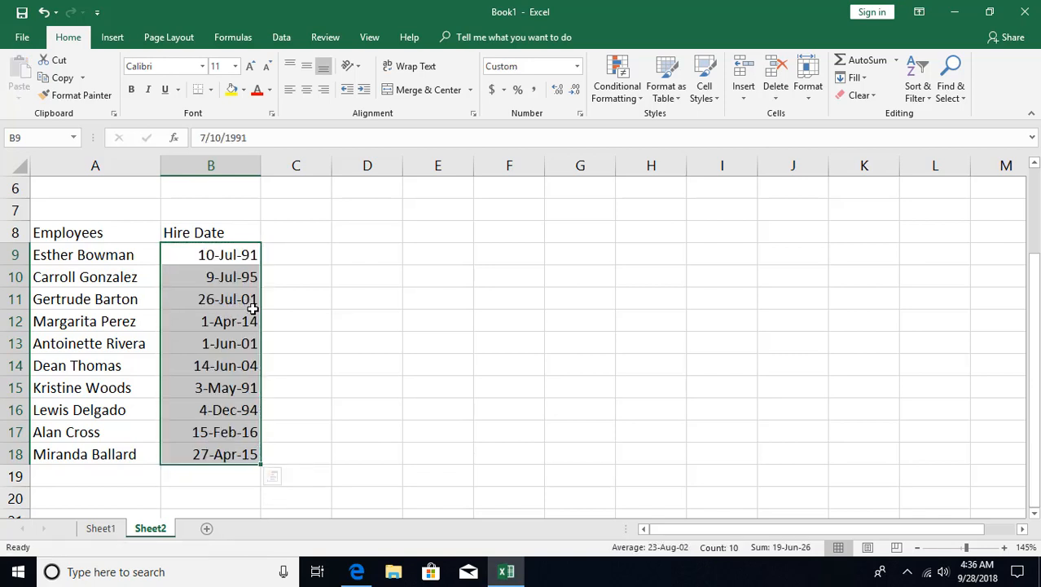
Enter the header Years of Service in cell C8 and autofit the width of column C.
scroll(261, 294, "up", 2)
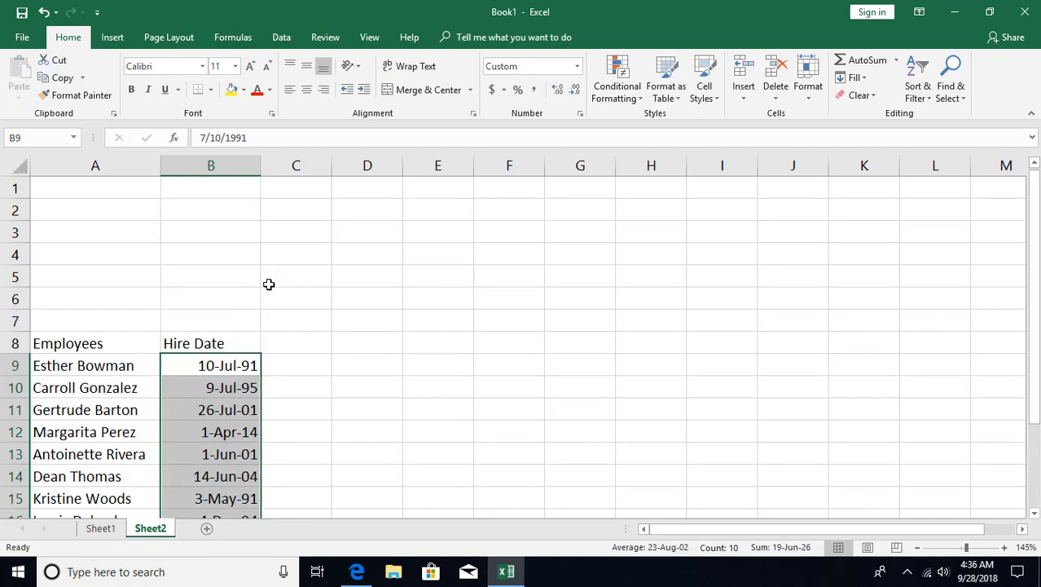
left_click(292, 343)
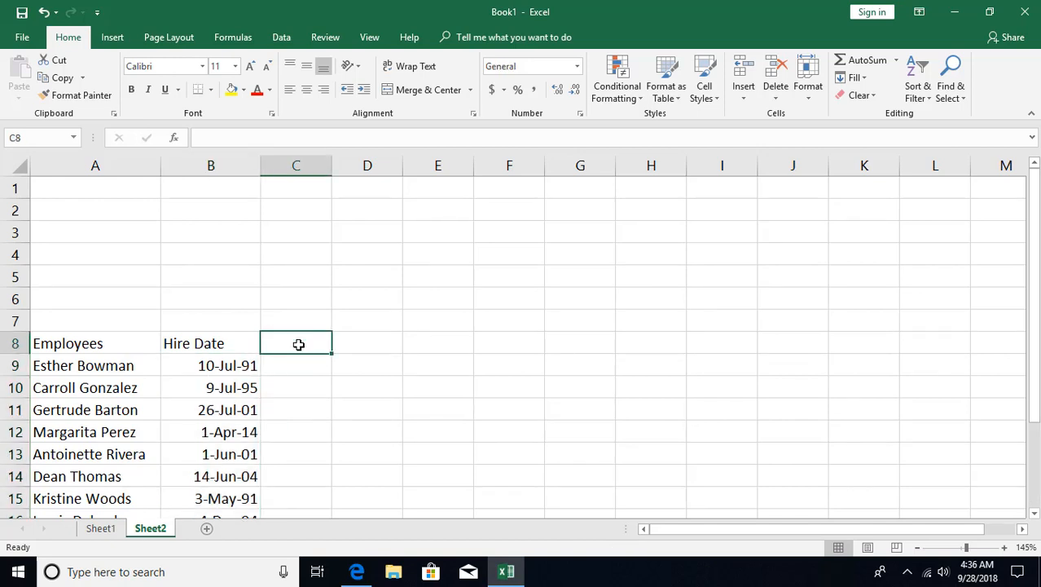
type("Years")
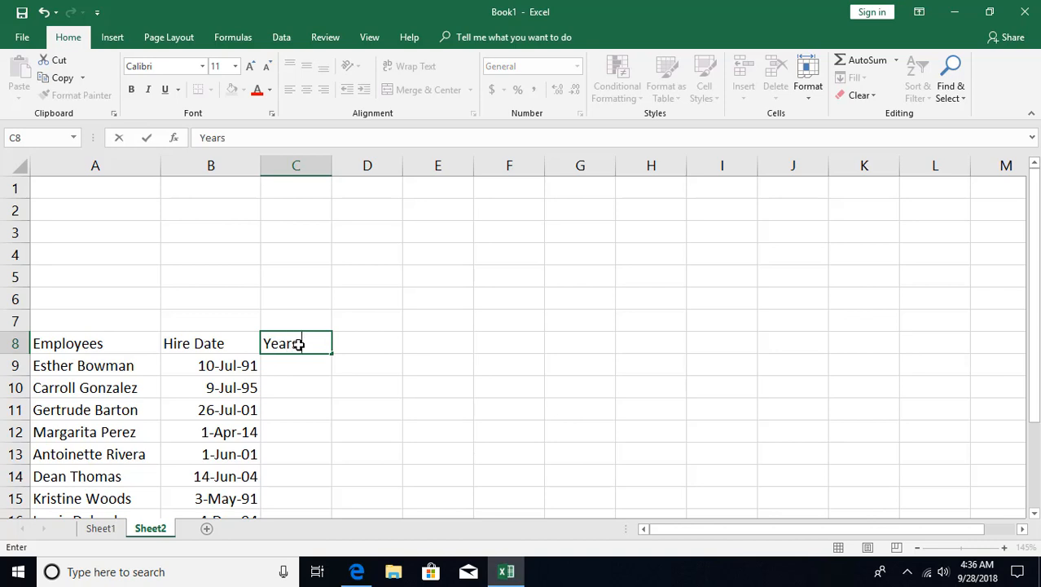
type(" of Service")
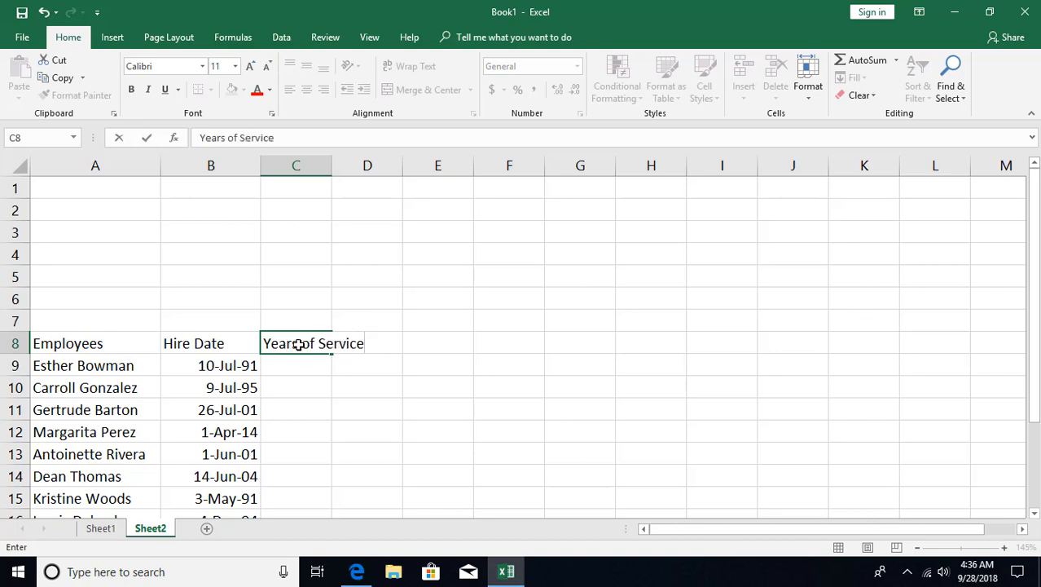
key("Return")
double_click(333, 165)
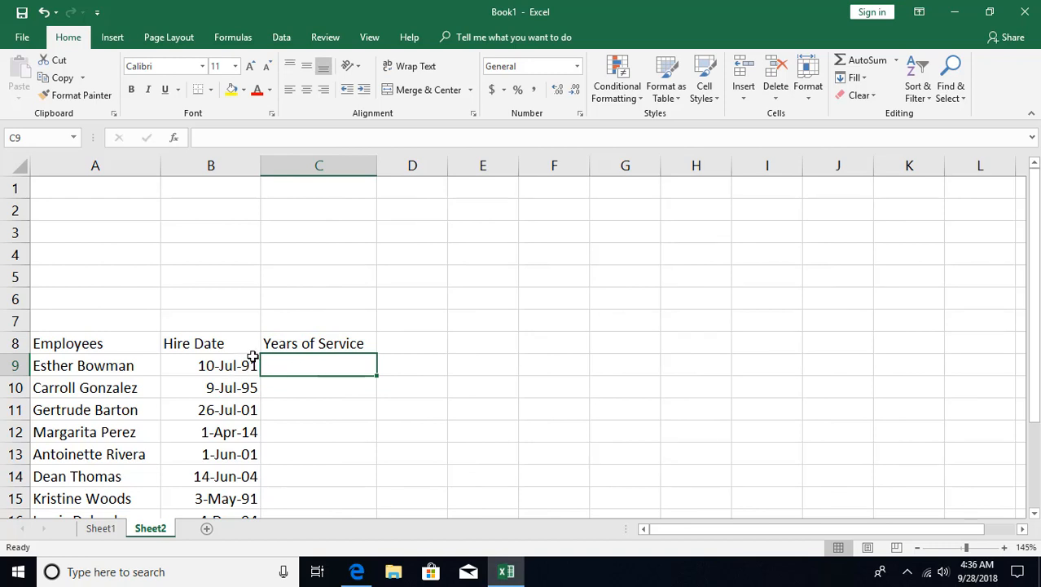
Label cell A2 as Today's Date: and insert the current date, 9/28/2018, as a fixed value in B2.
left_click(105, 213)
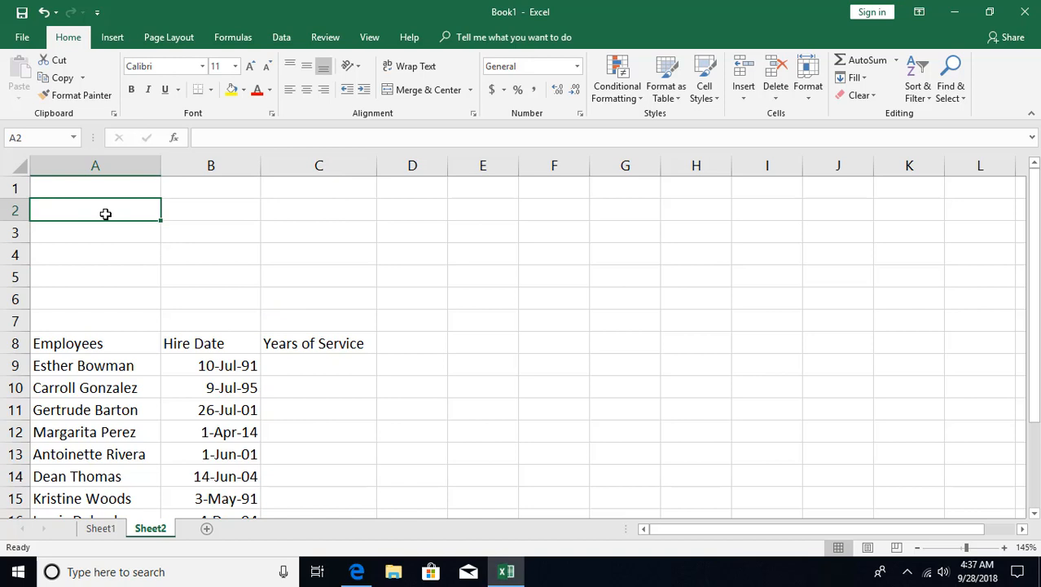
type("Todays")
type("s Date:")
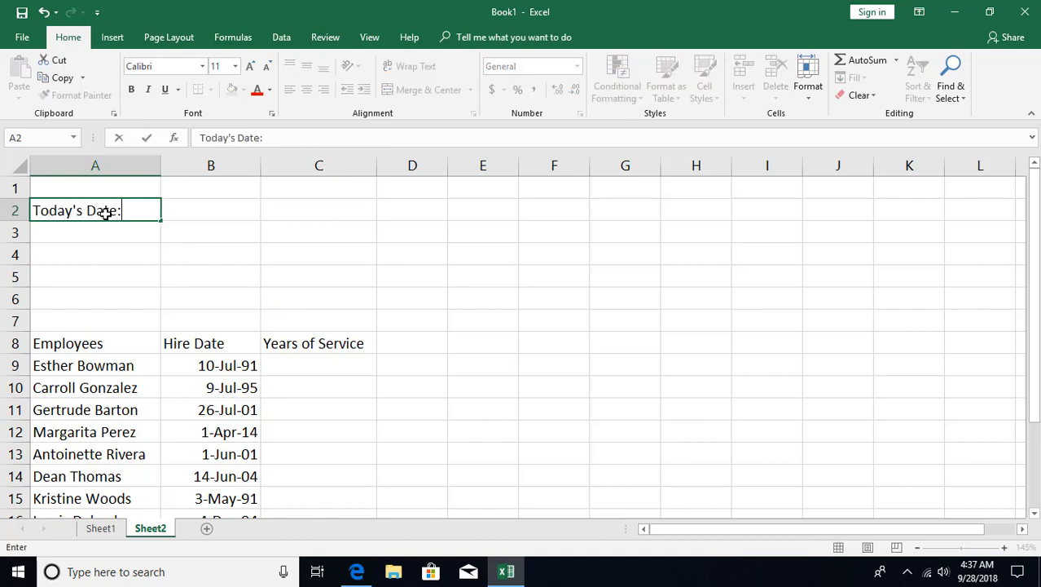
key("Tab")
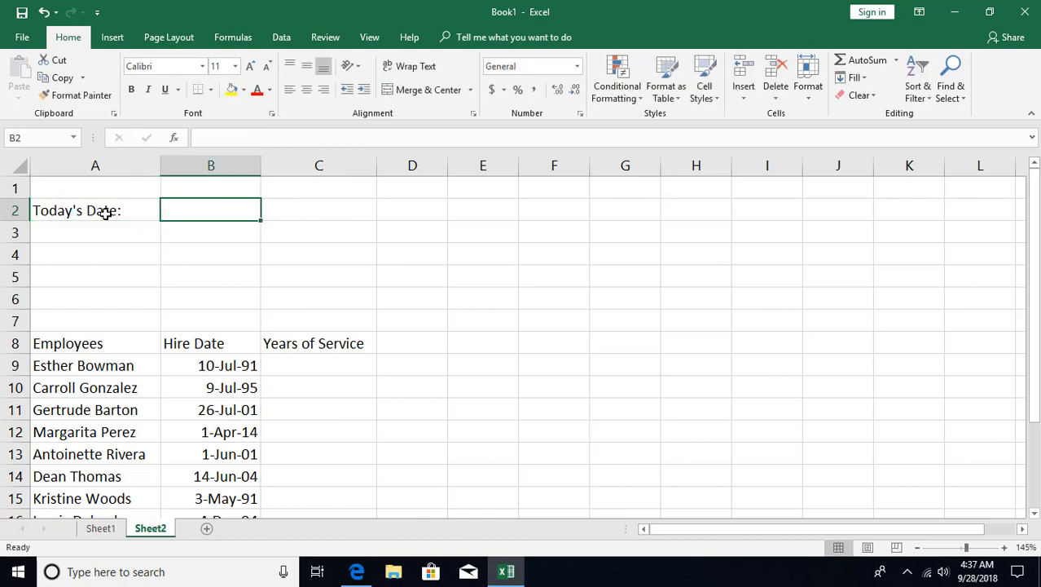
key("ctrl+semicolon")
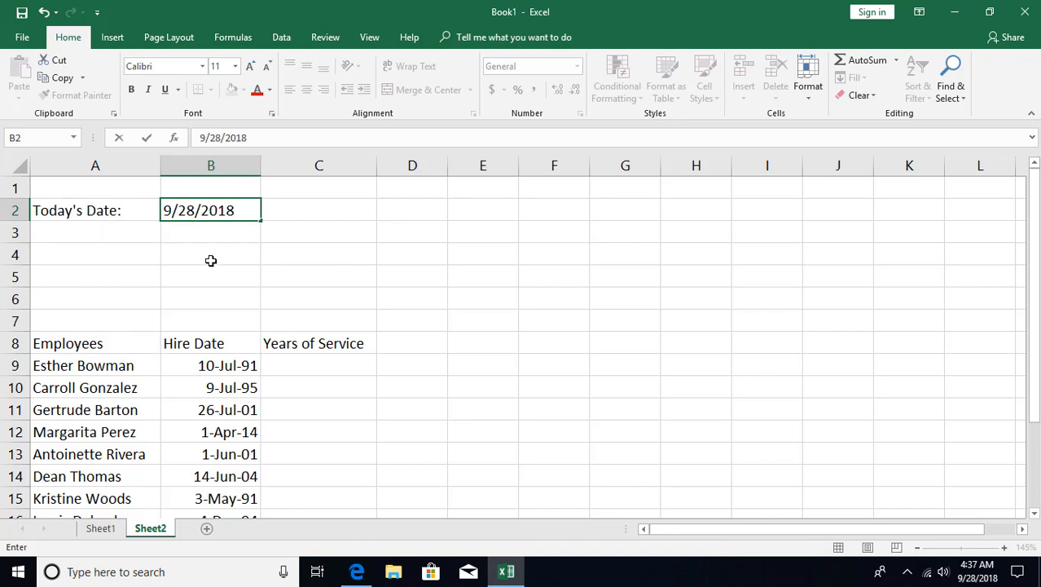
key("Return")
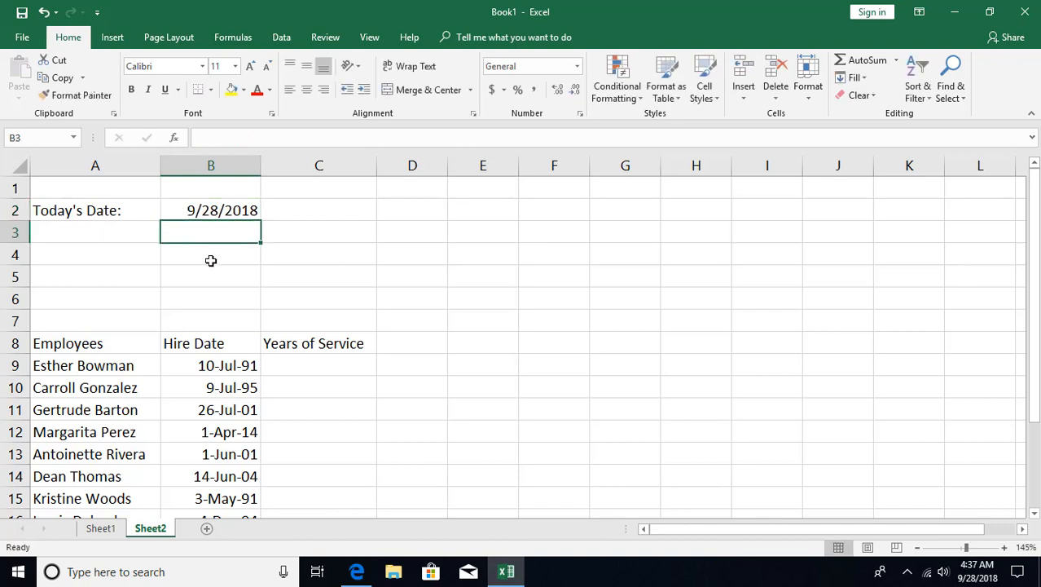
Enter the formula =(B2-B9)/365 in C9 to calculate the first employee's years of service.
left_click(316, 361)
type("=")
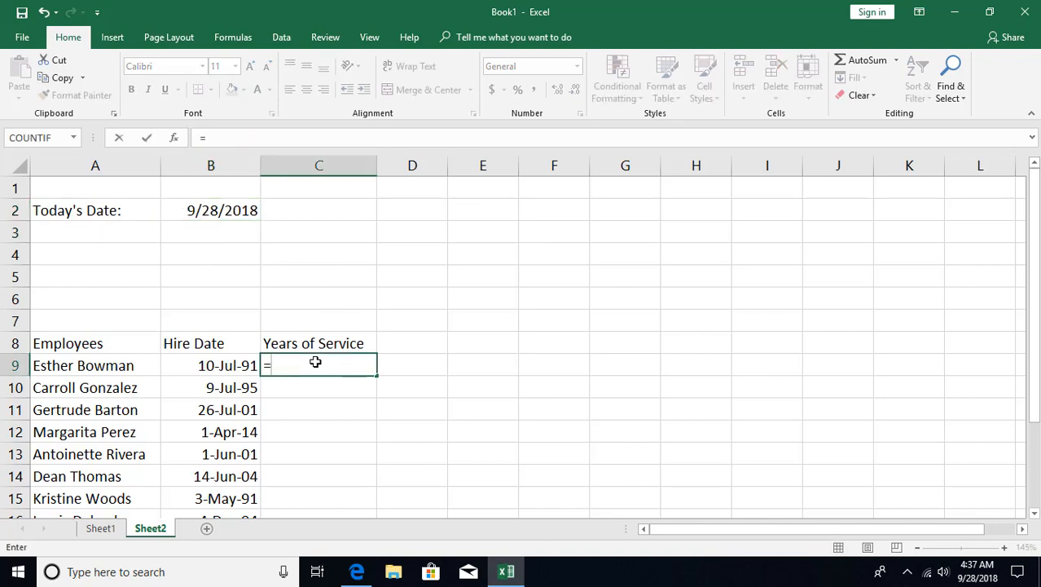
type("(")
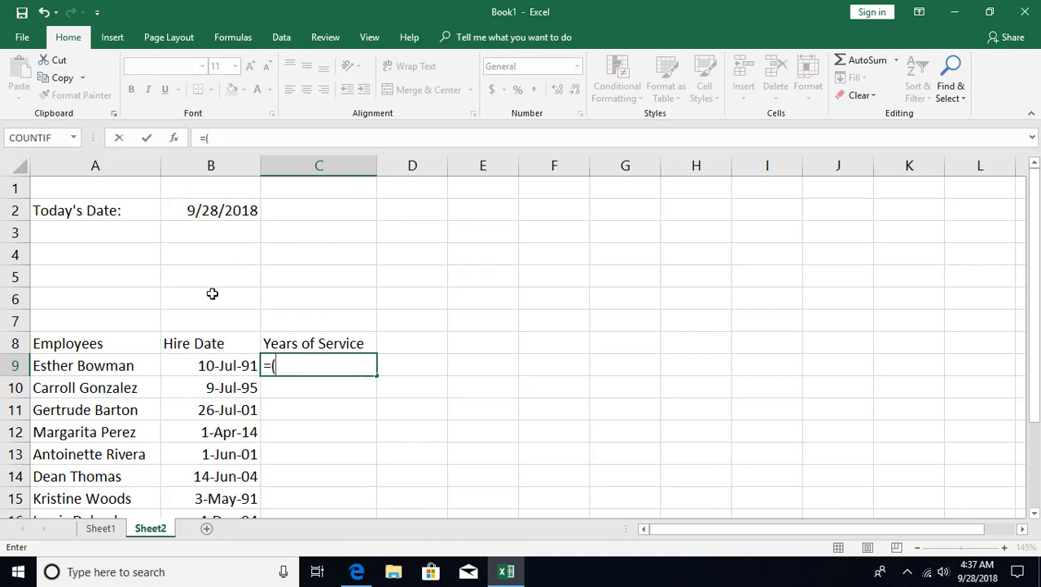
left_click(221, 210)
type("-")
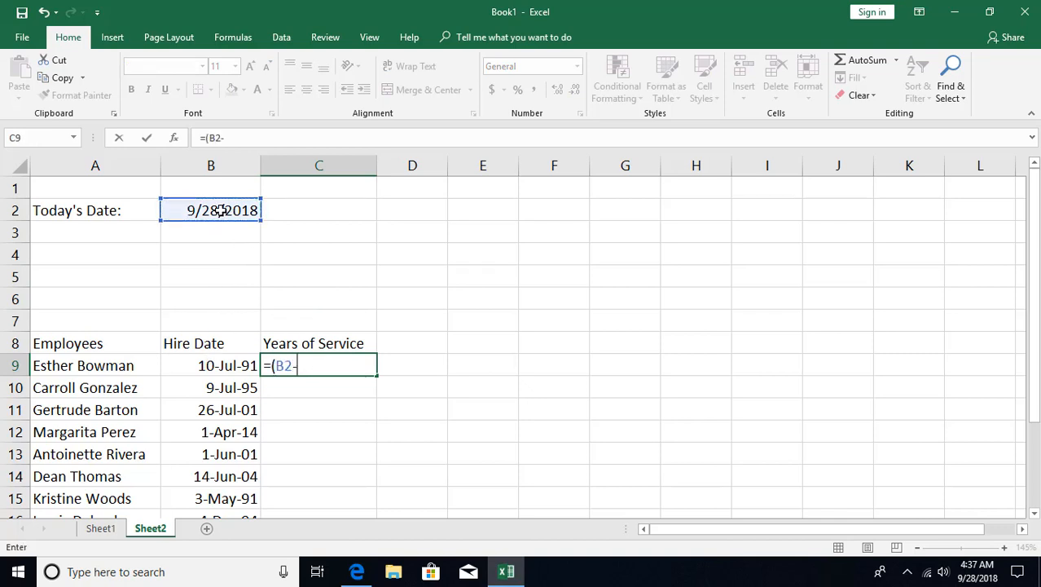
left_click(227, 366)
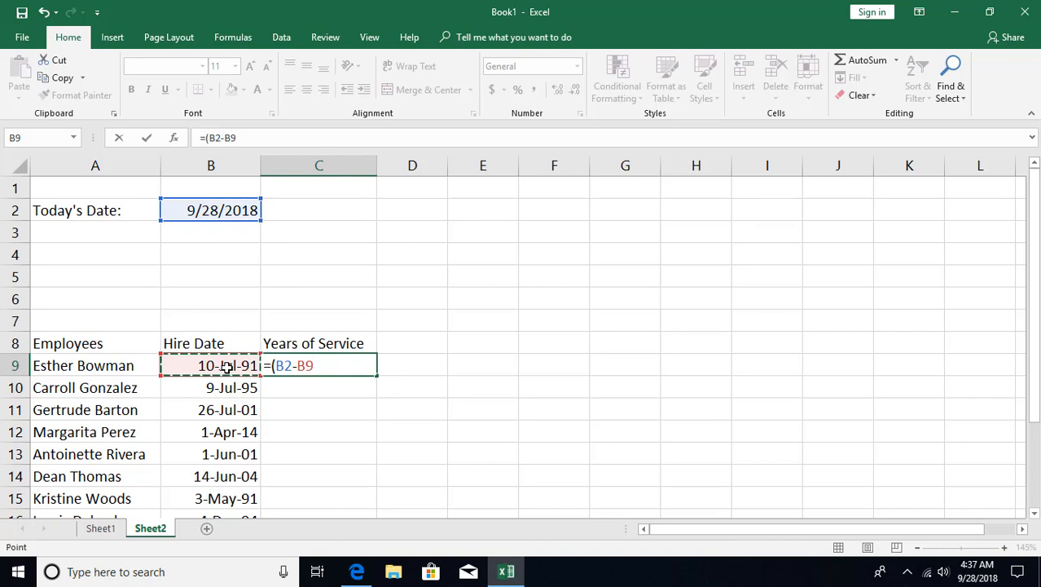
type(")/")
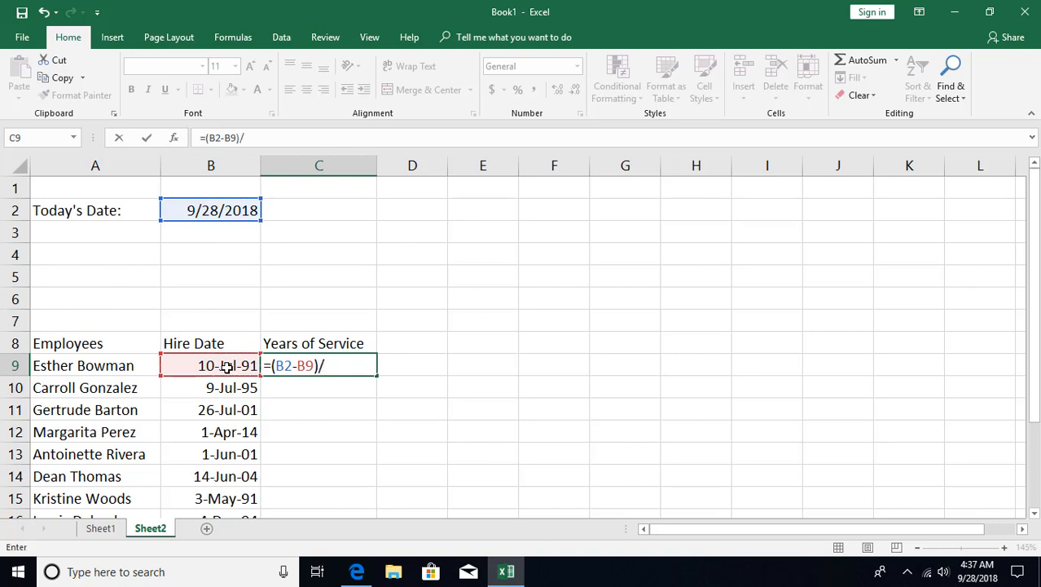
type("365")
key("ctrl+Return")
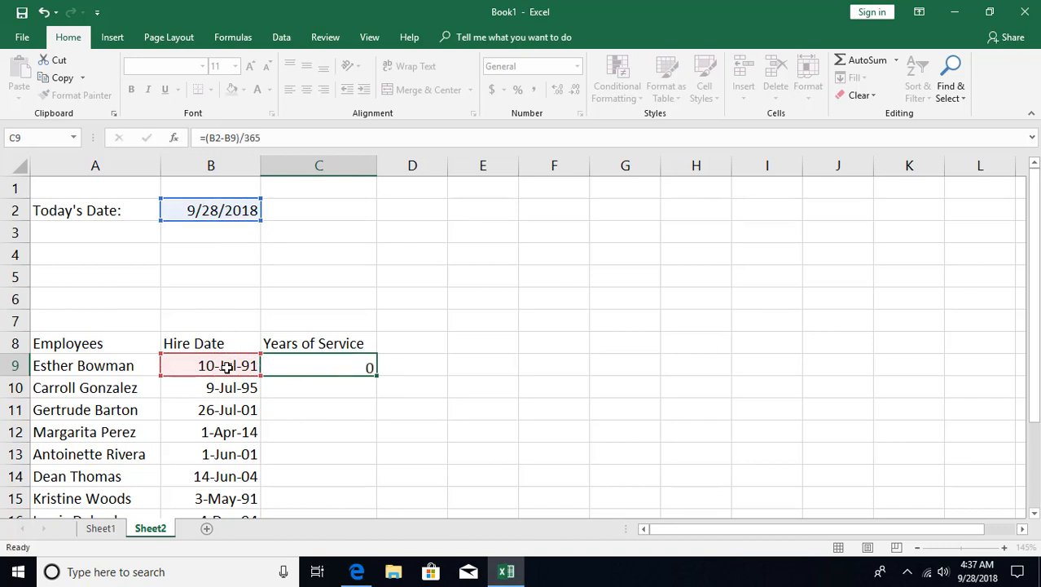
Fill the years-of-service formula from C9 down to C18.
left_click(339, 365)
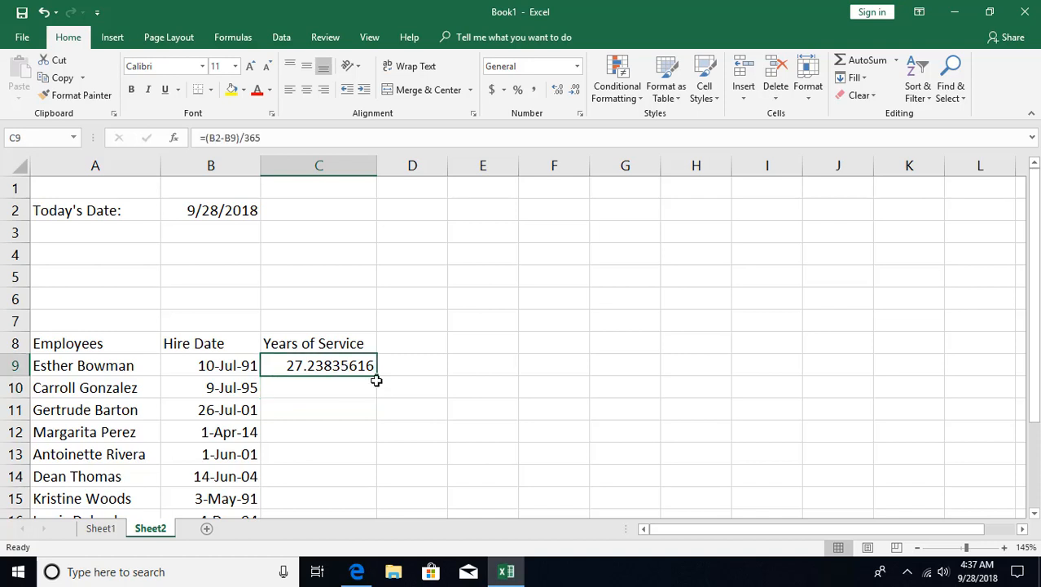
double_click(379, 377)
scroll(375, 350, "down", 1)
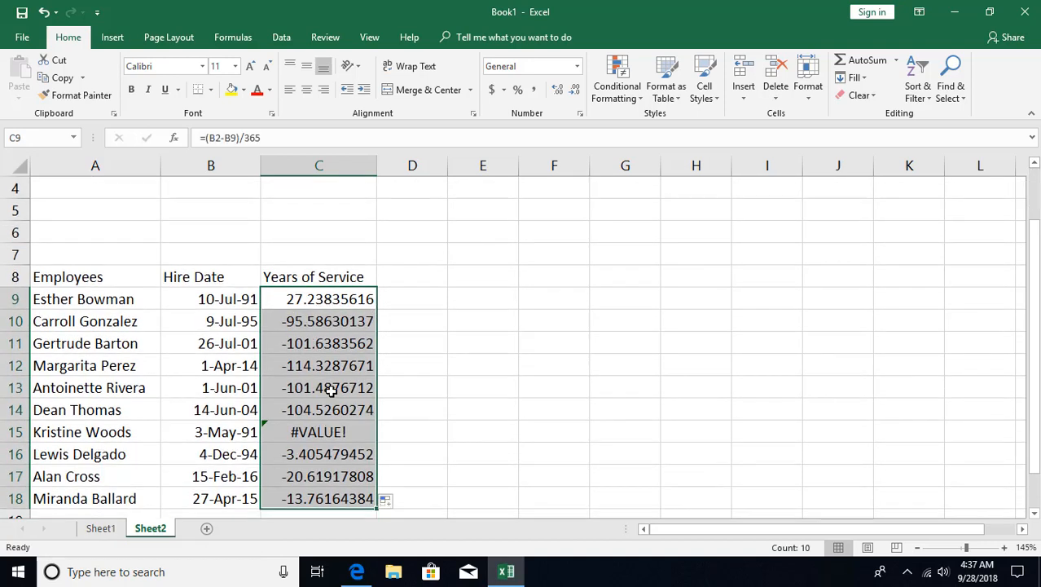
Inspect the formulas in C9 and C10 and compare which cells they reference for today's date.
double_click(324, 321)
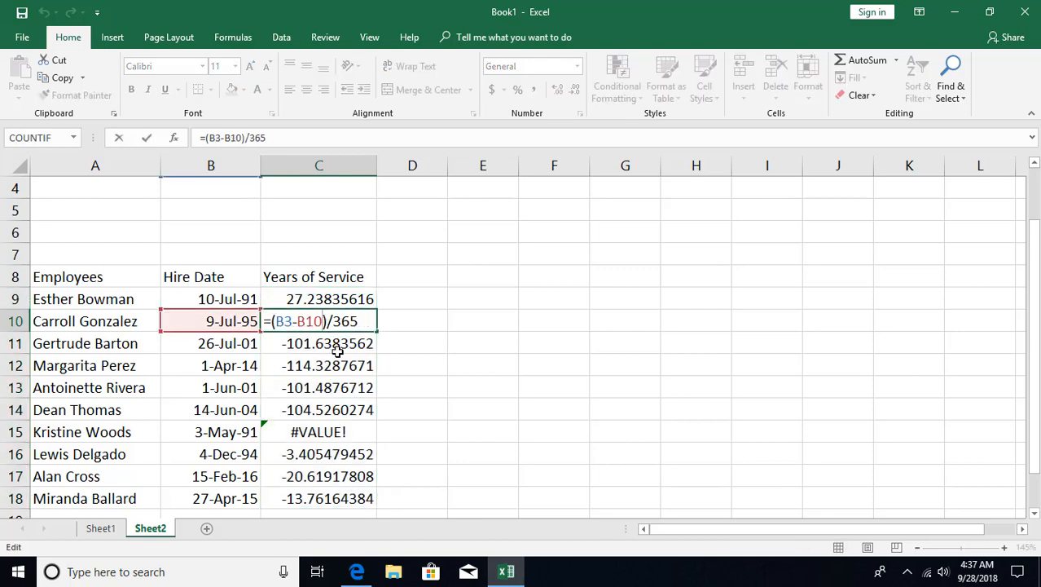
key("Escape")
scroll(338, 350, "up", 1)
double_click(336, 365)
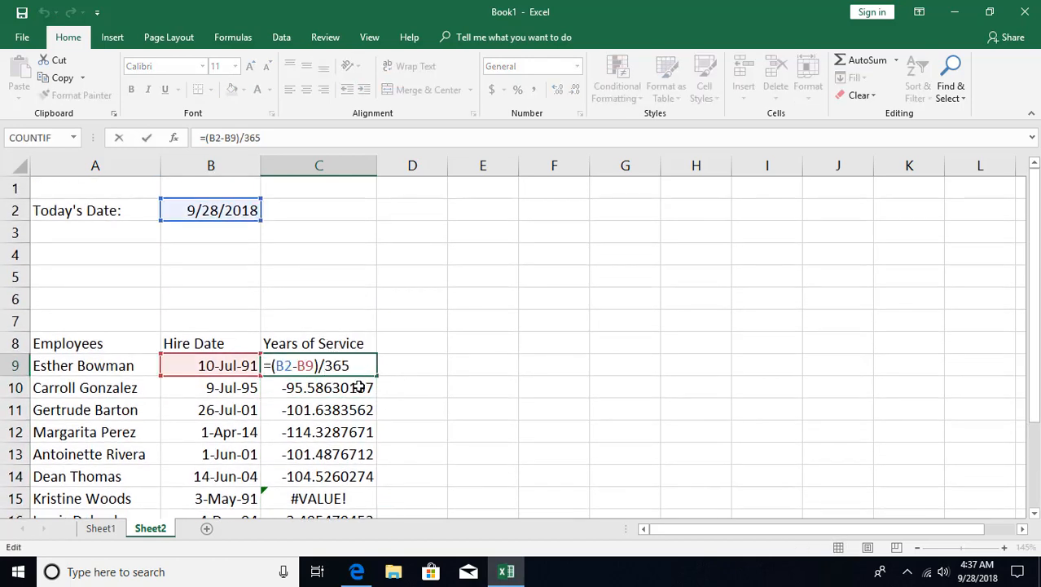
key("Escape")
double_click(344, 388)
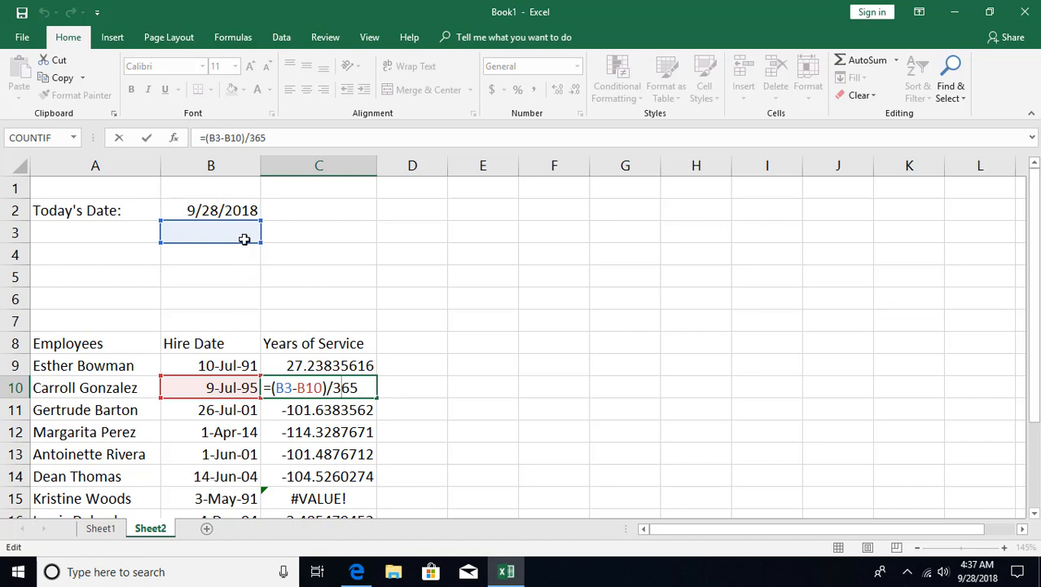
key("Escape")
Change the formula in C9 to =($B$2-B9)/365 with an absolute date reference and fill it down to C18.
double_click(326, 365)
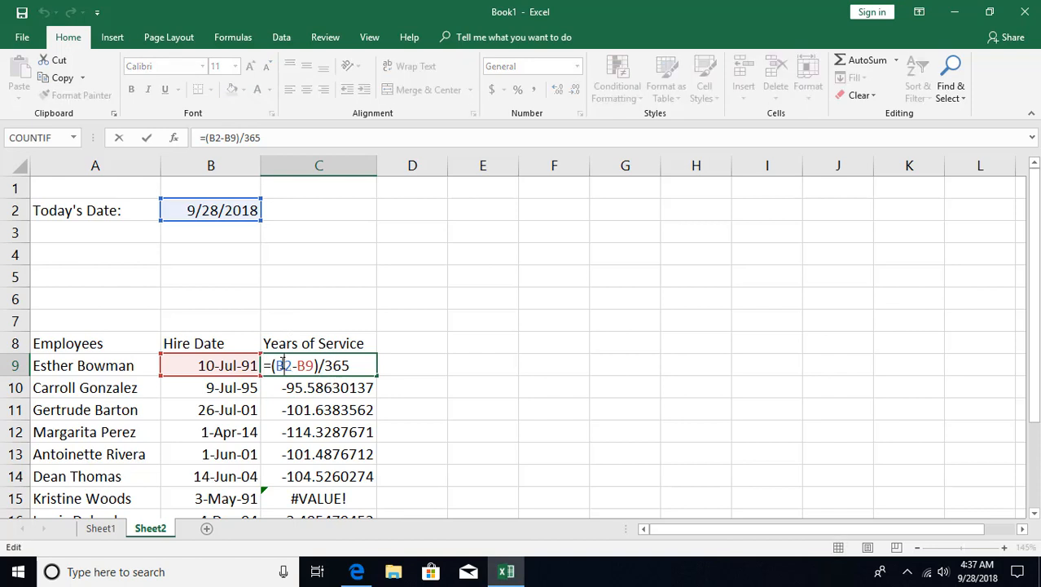
key("F4")
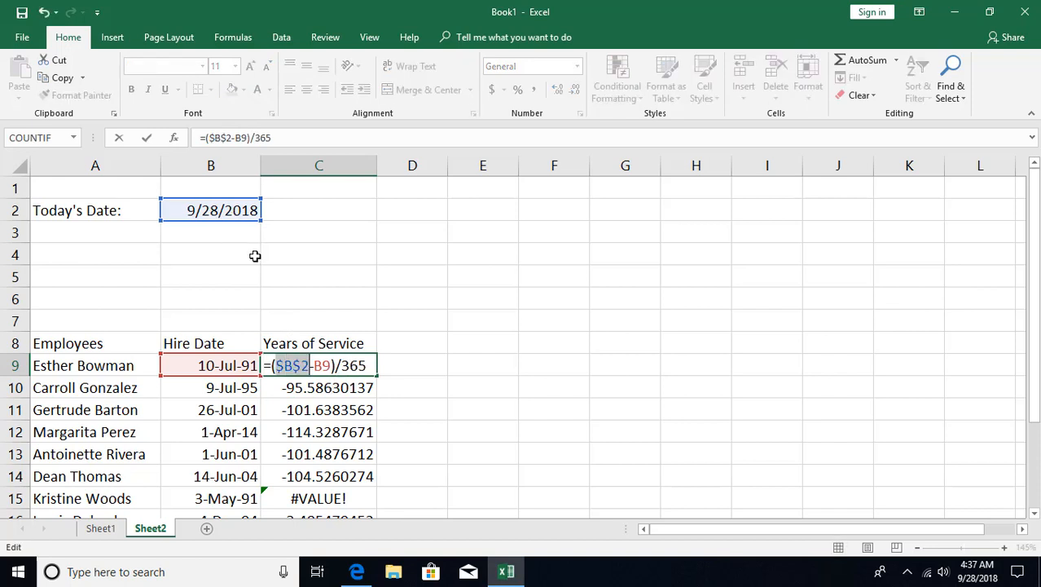
key("Return")
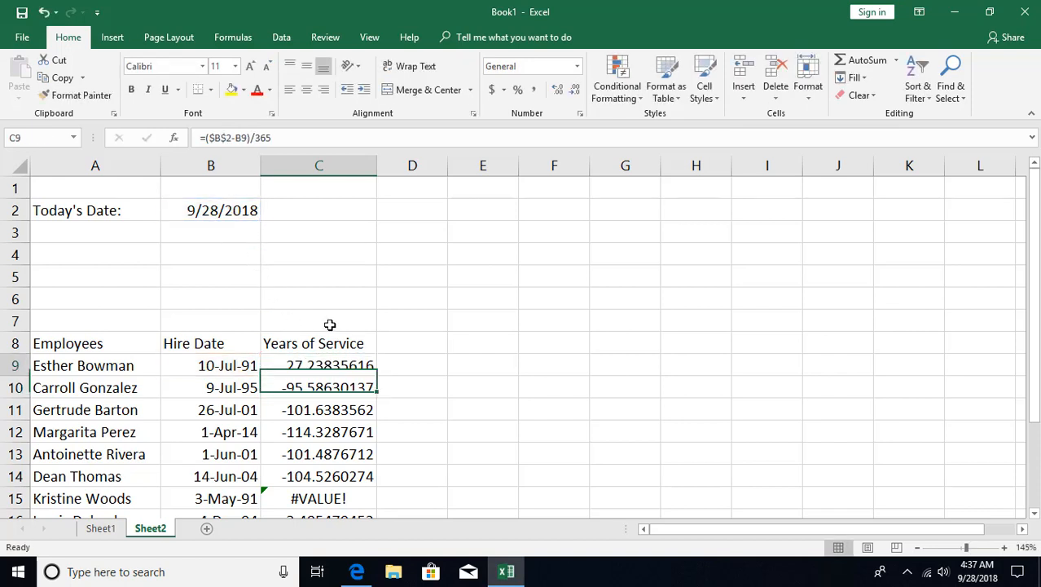
key("Up")
double_click(376, 376)
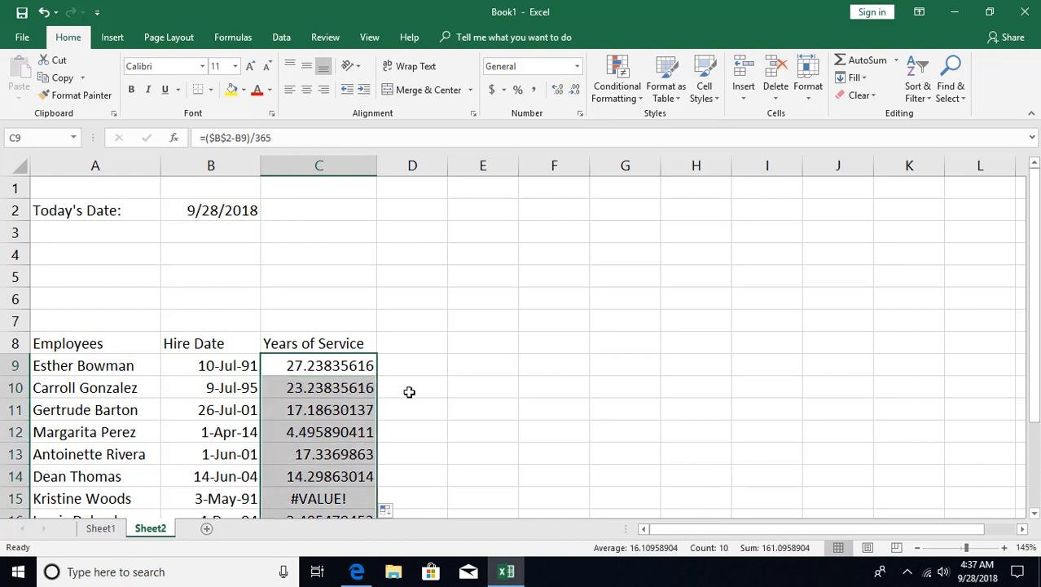
Reduce the years of service in C9:C18 to whole numbers with no decimal places.
scroll(404, 390, "down", 2)
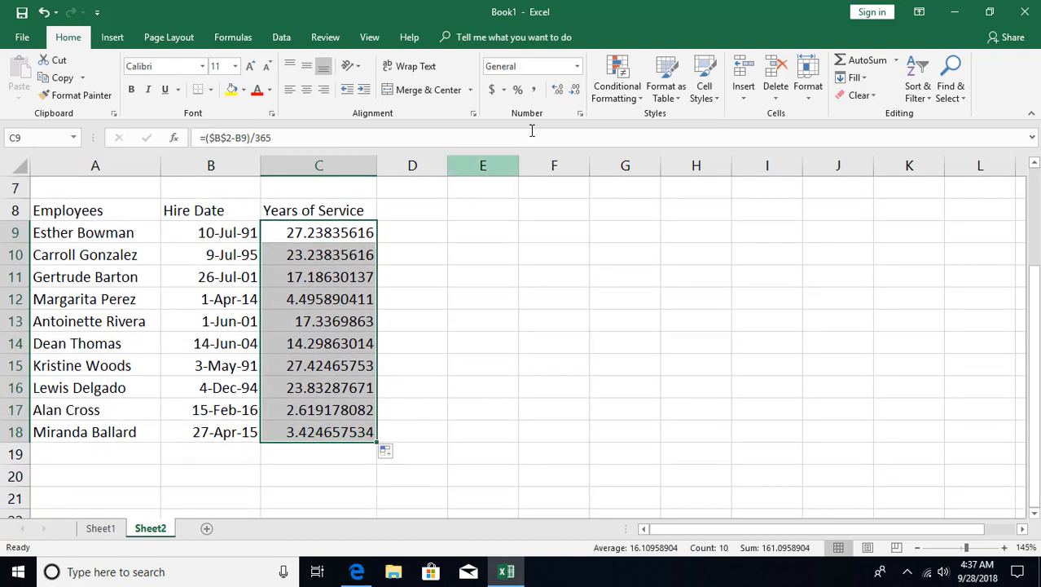
left_click(575, 90)
left_click(576, 89)
left_click(575, 90)
left_click(576, 90)
left_click(576, 89)
left_click(576, 90)
left_click(576, 89)
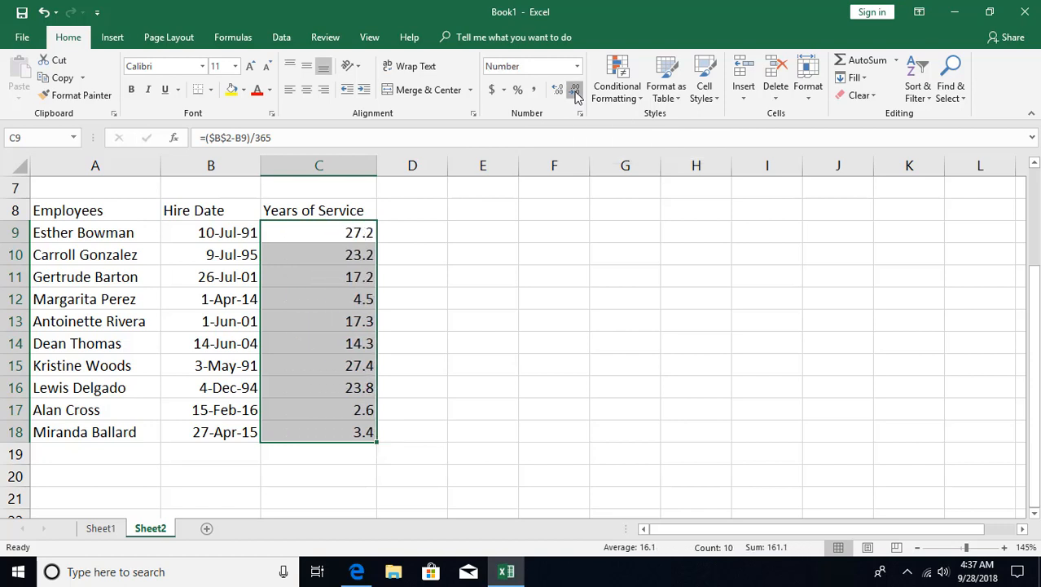
left_click(576, 89)
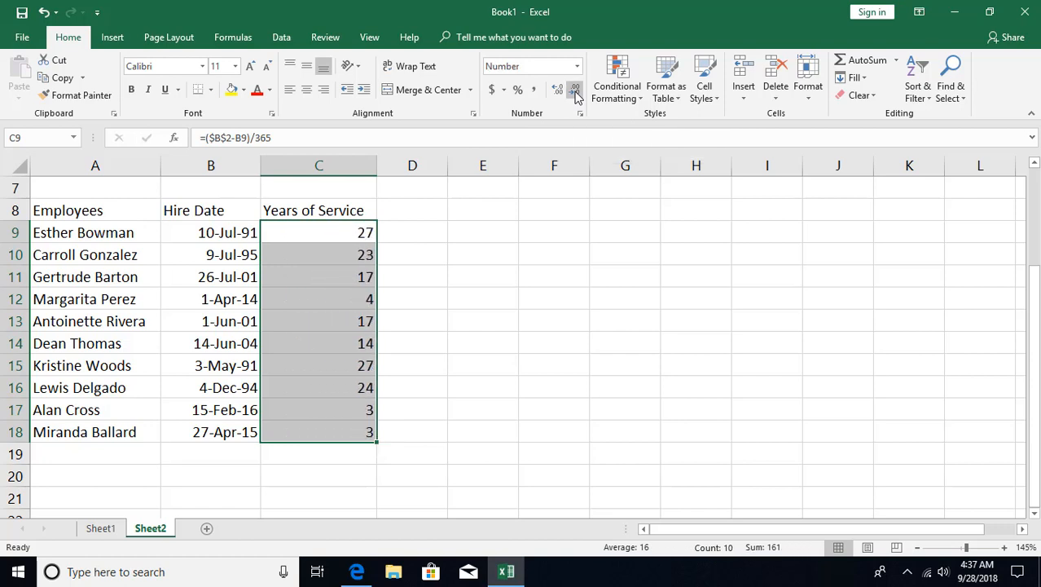
left_click(431, 276)
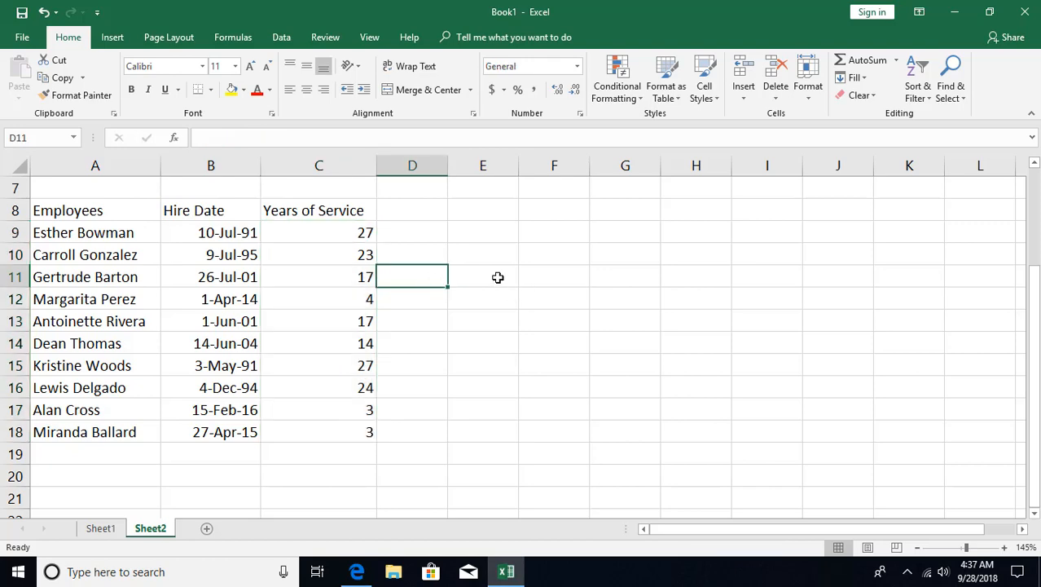
Enter the label "Over 20 Years Tenure:" in A4 and widen column A to fit it.
scroll(497, 277, "up", 1)
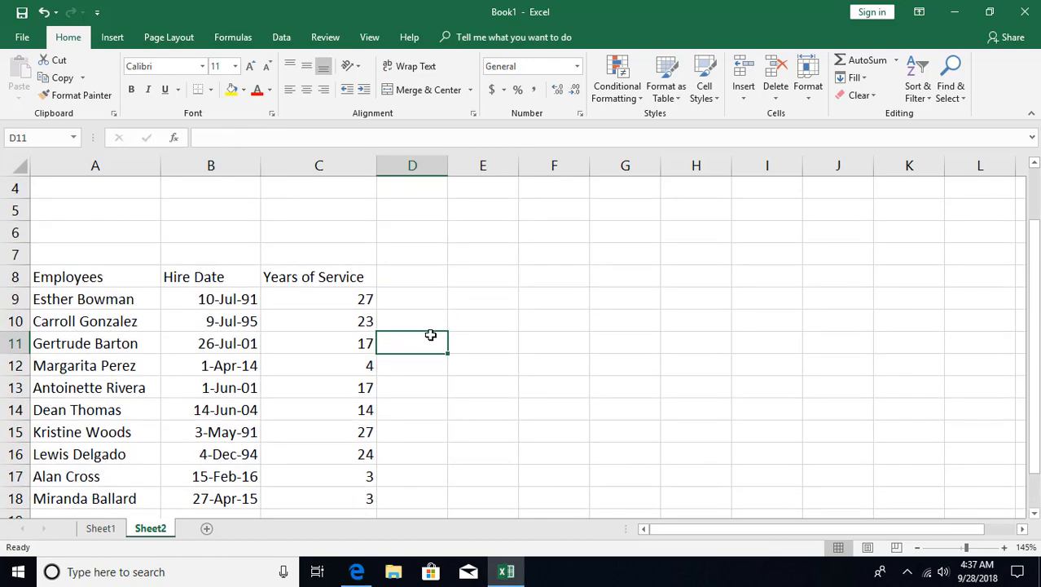
scroll(367, 440, "up", 1)
left_click(91, 253)
type("O")
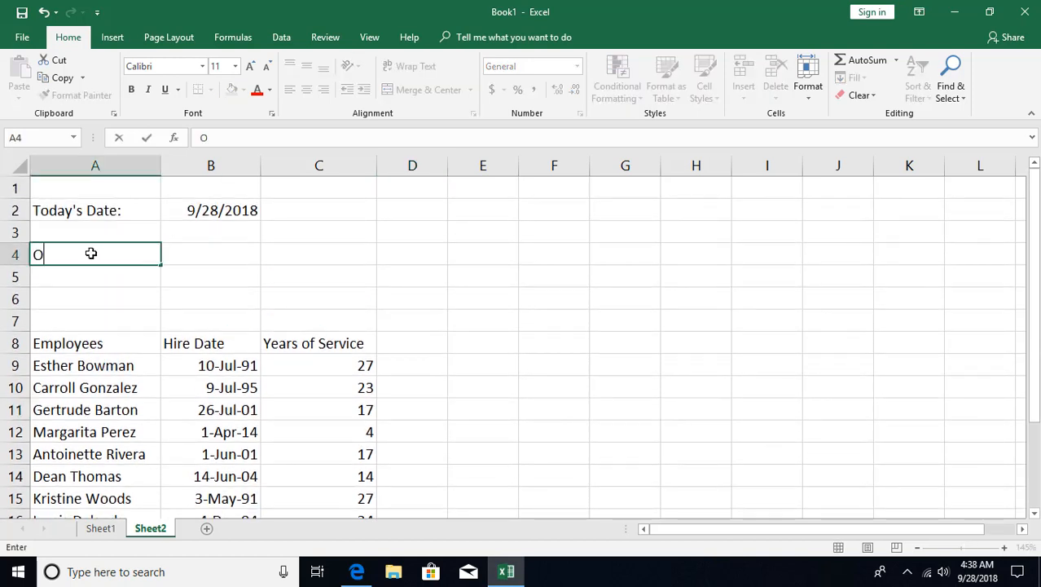
type("ver 20")
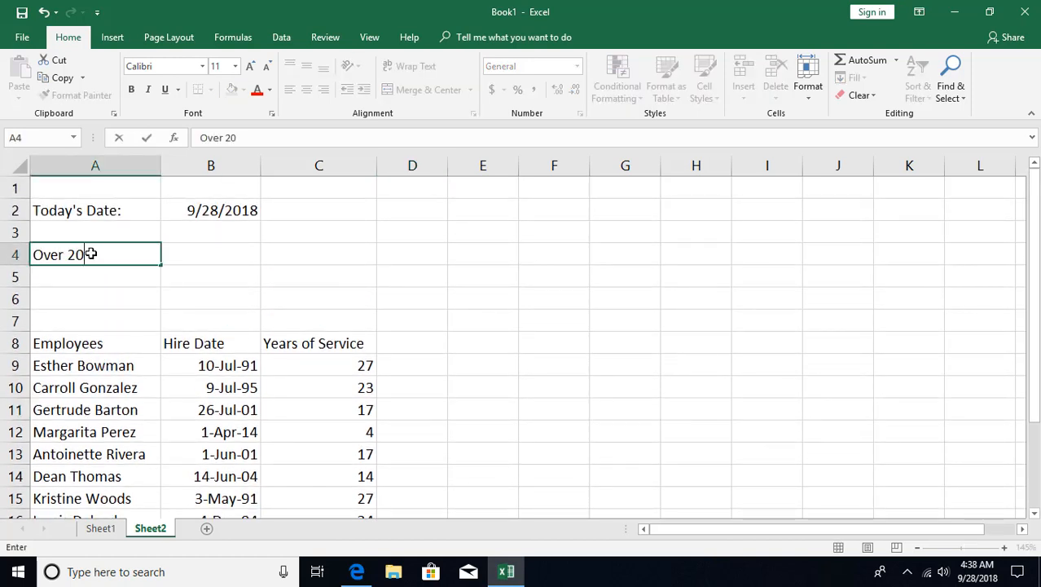
type(" Year")
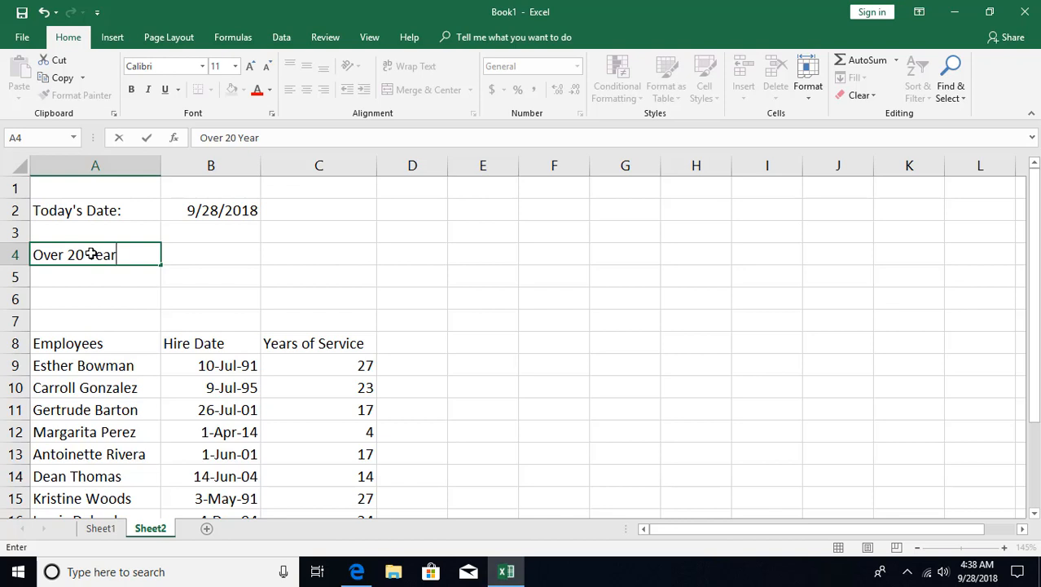
type("s Tenure")
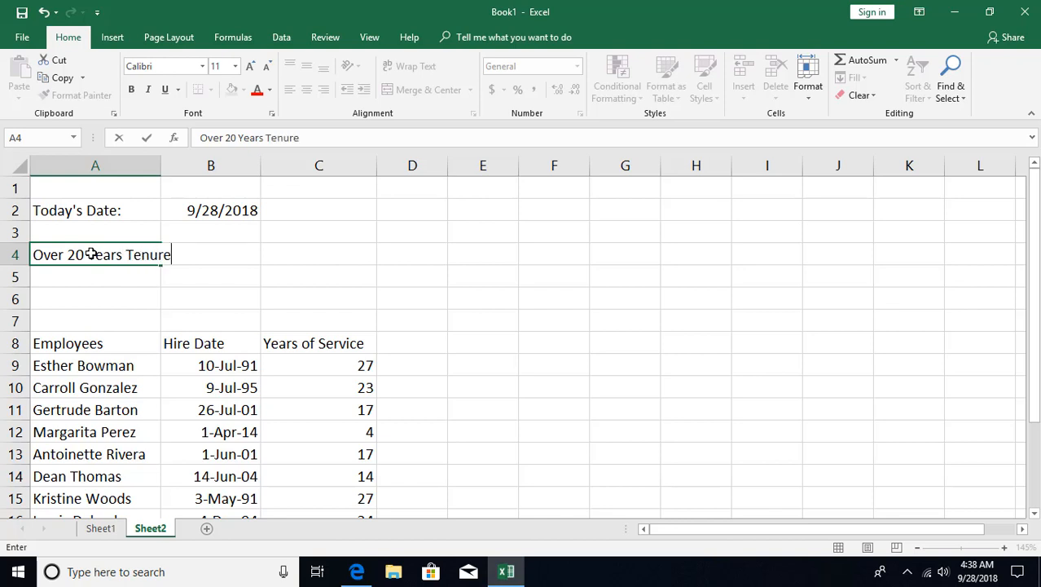
type(":")
key("Return")
key("Up")
key("Right")
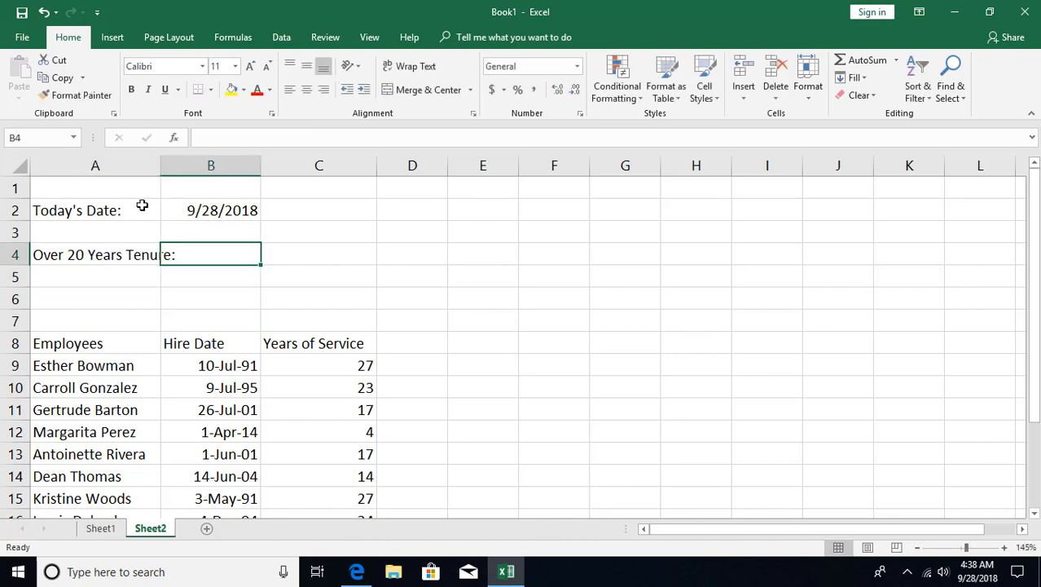
double_click(161, 166)
Insert a COUNTIF function in B4 that counts the years of service in C9:C18 meeting the criteria >=20.
scroll(340, 279, "down", 1)
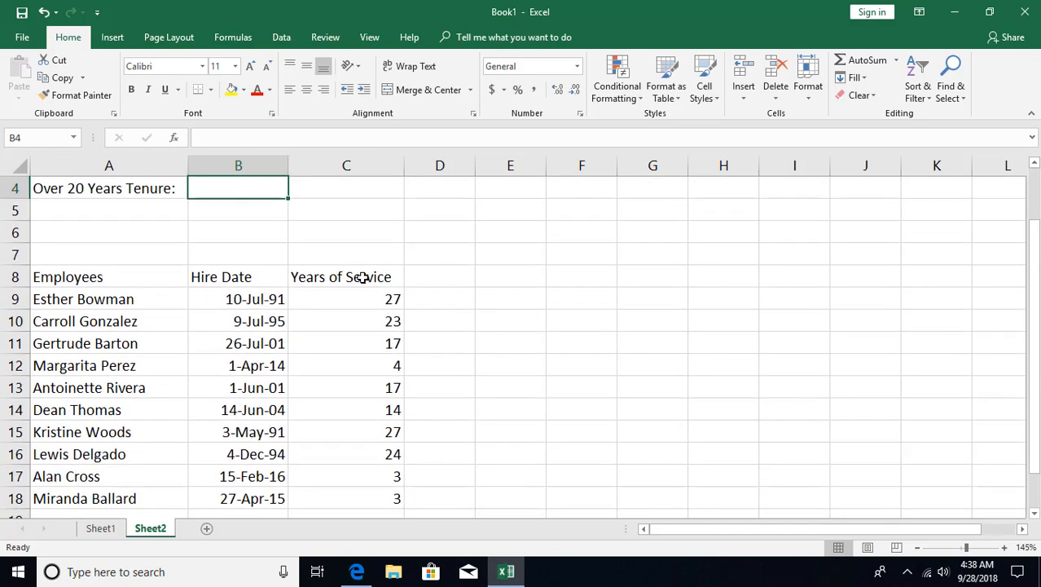
left_click(175, 138)
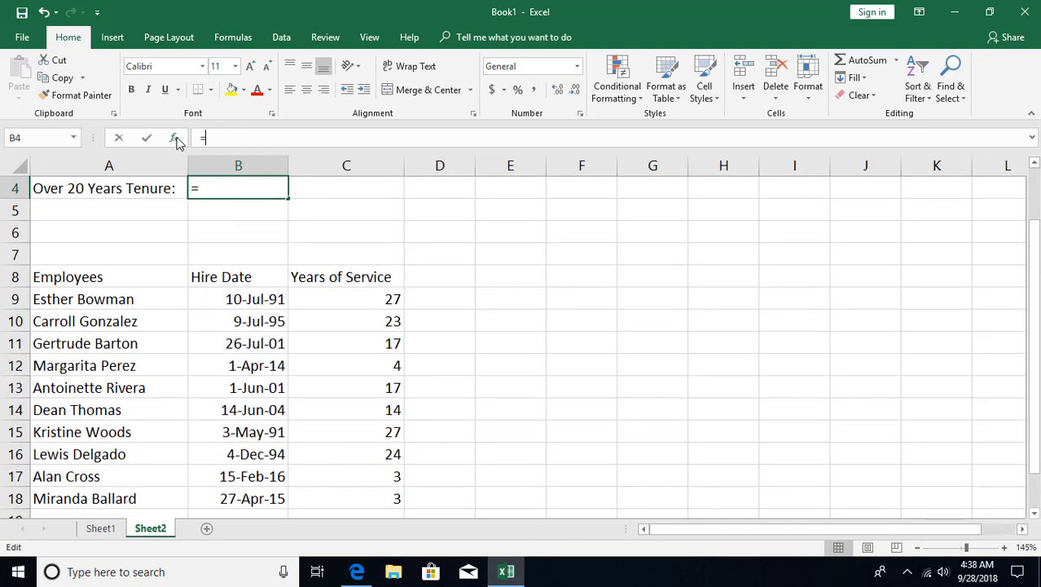
double_click(599, 341)
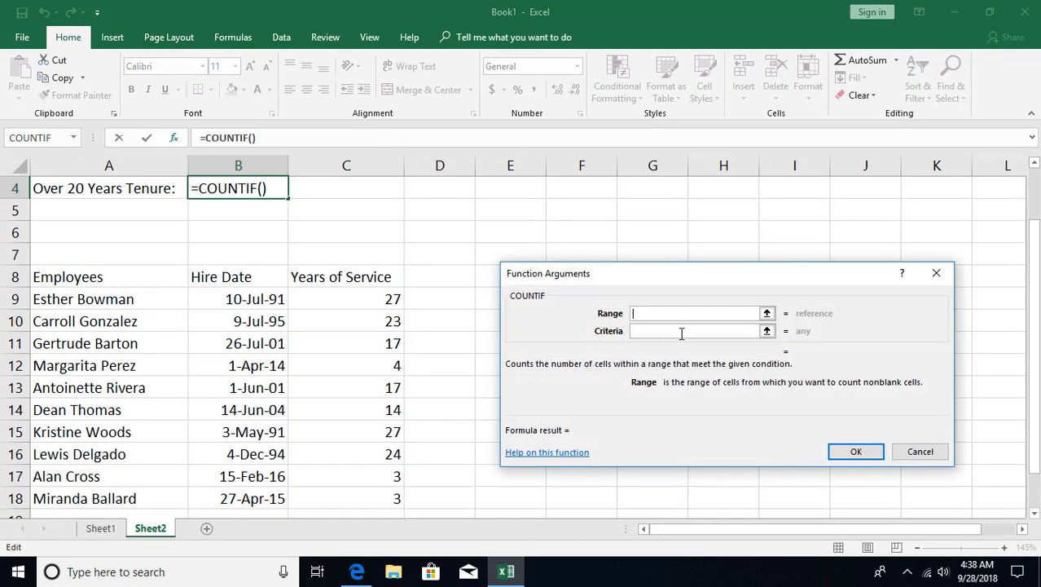
left_click_drag(687, 272, 708, 214)
left_click_drag(371, 302, 366, 489)
scroll(369, 469, "down", 1)
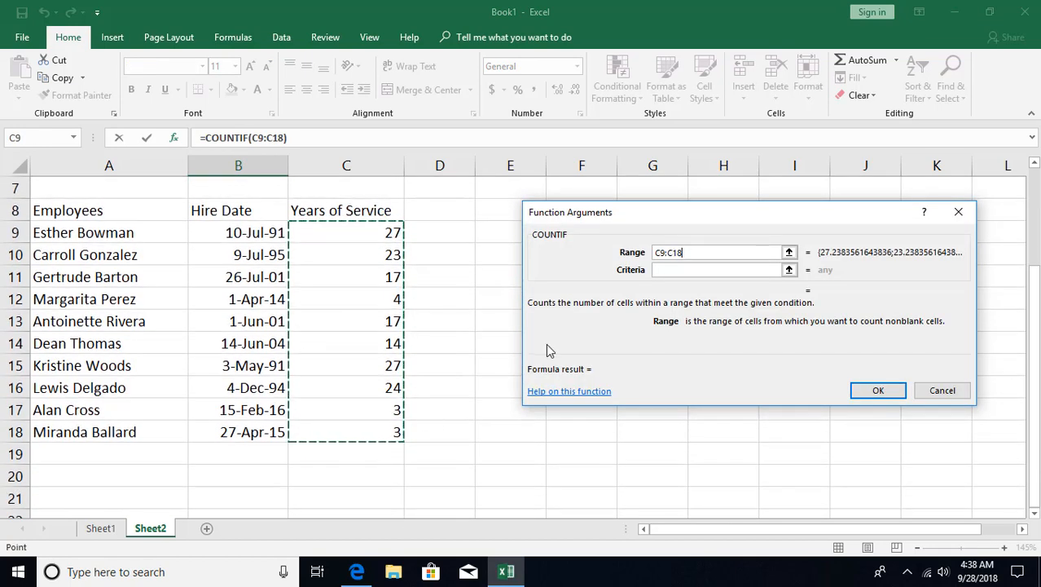
left_click(656, 272)
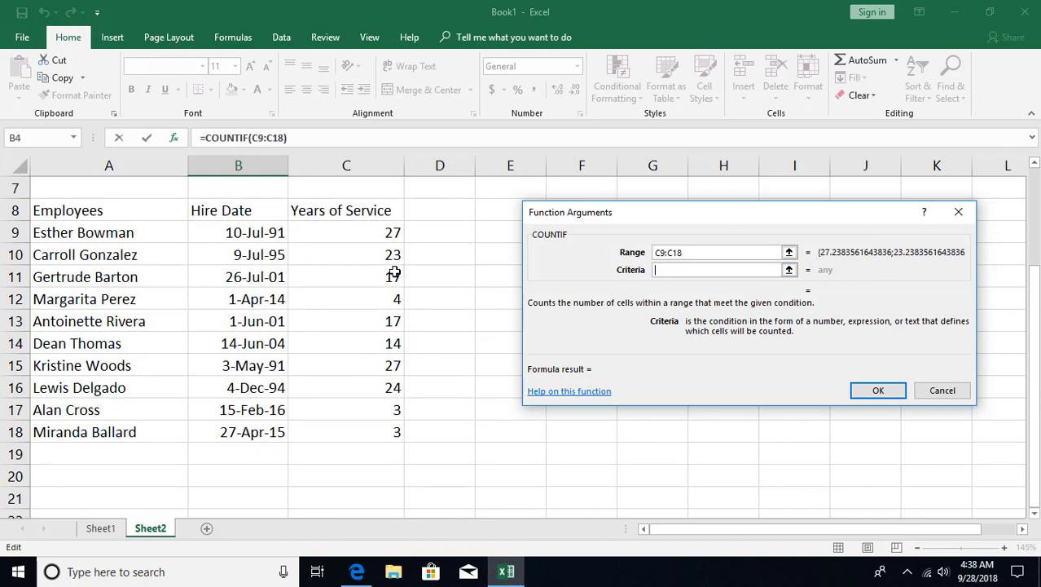
type(">=20")
key("Tab")
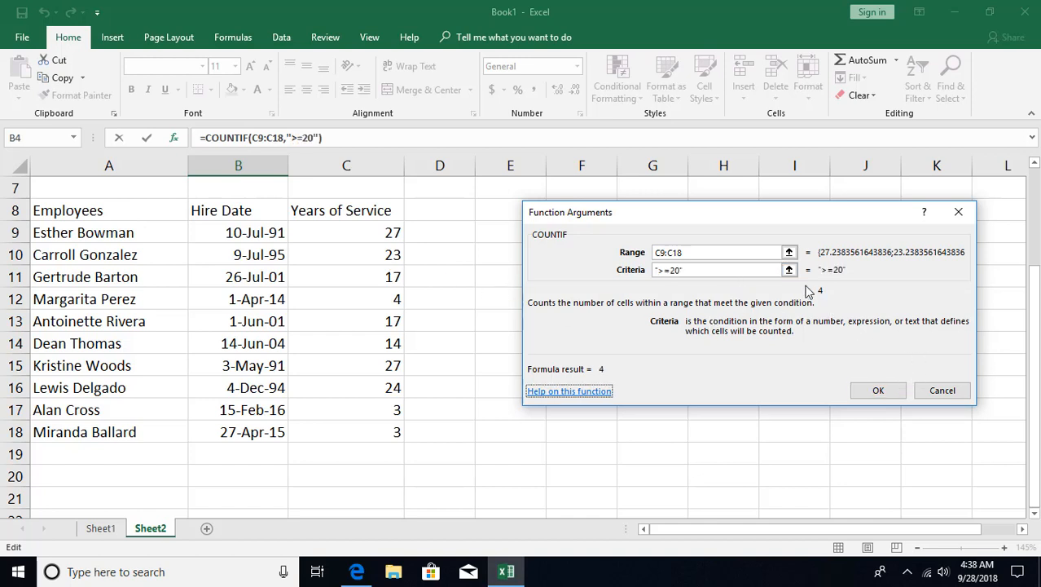
left_click(878, 390)
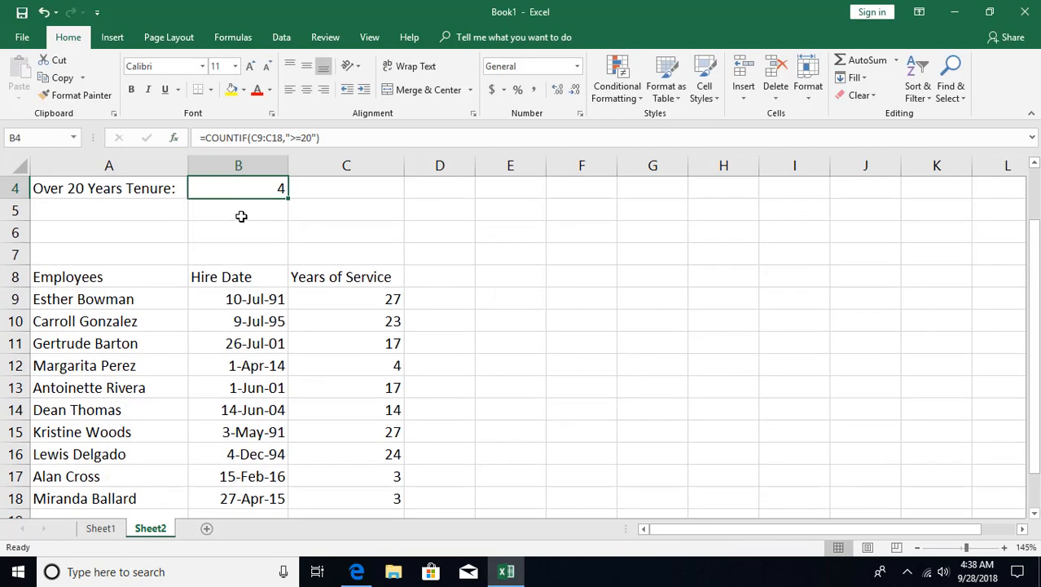
Add the label "Tenure:" in A3 and enter 10 beside it in B3.
scroll(245, 228, "up", 1)
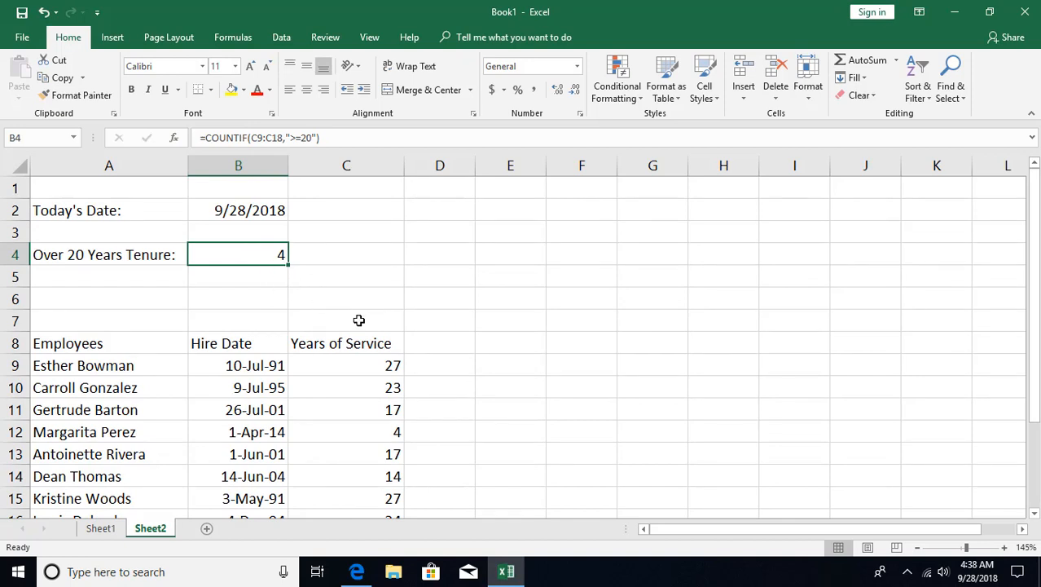
left_click(144, 236)
type("T")
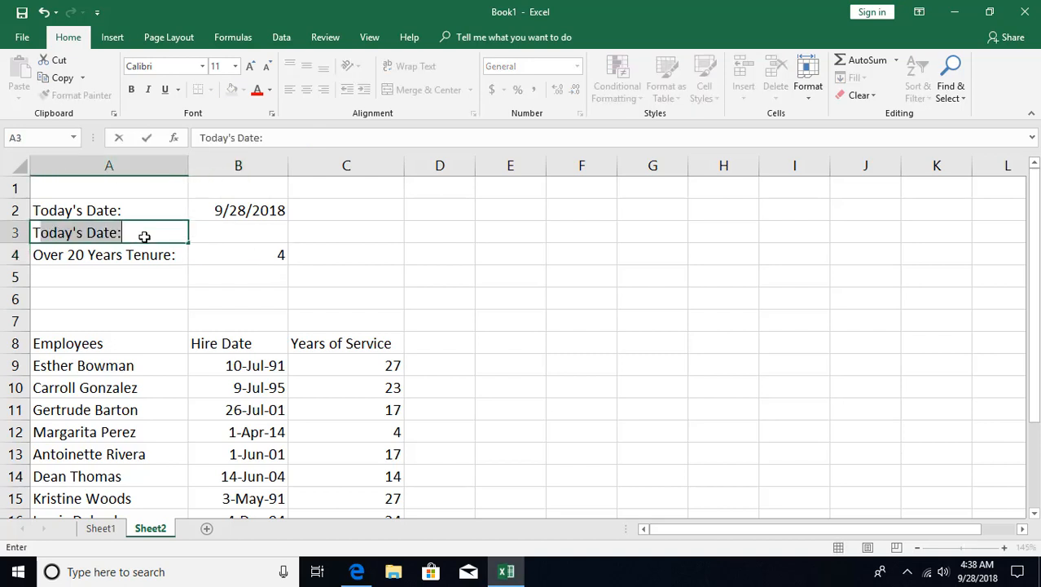
type("enure:")
key("Tab")
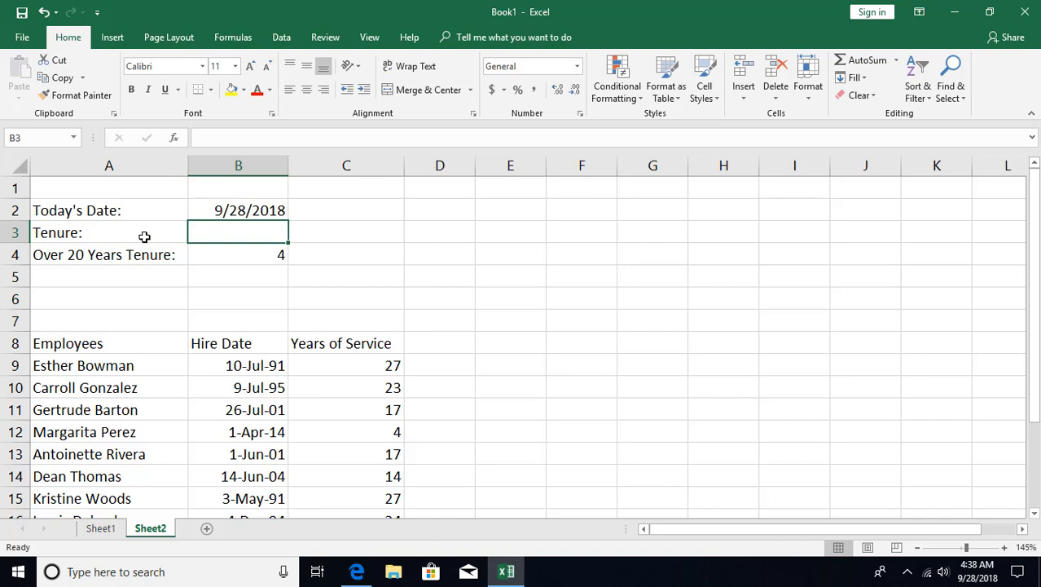
type("10")
key("Return")
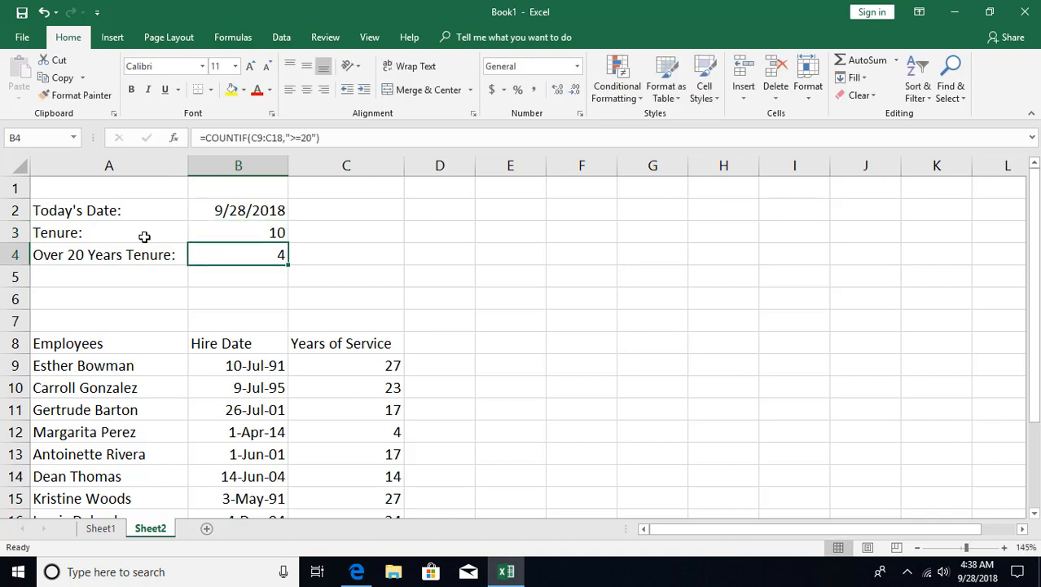
Clear the formula in B4 and insert a new COUNTIF function there with C9:C18 as its range.
key("Delete")
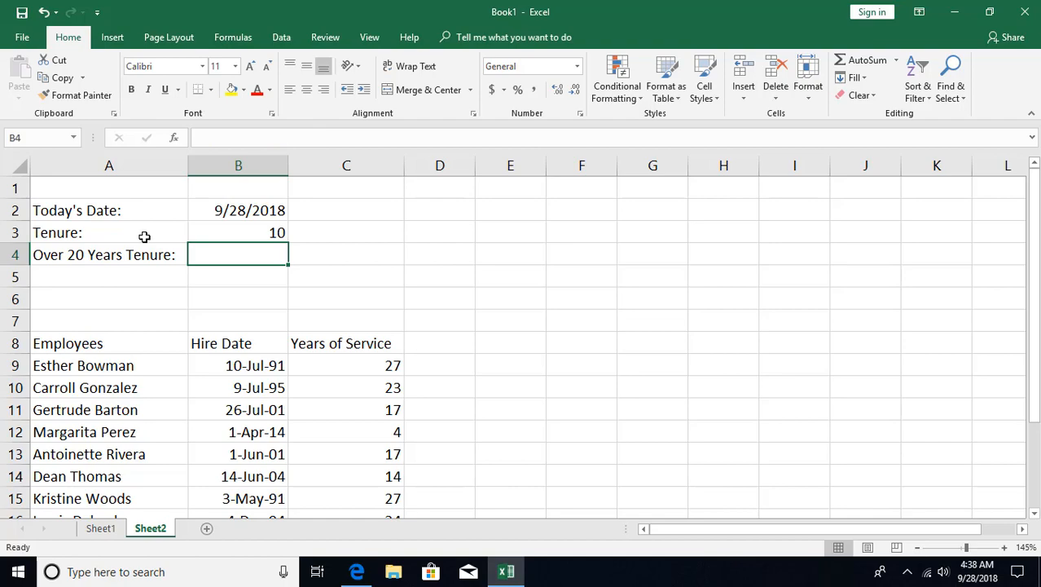
left_click(176, 137)
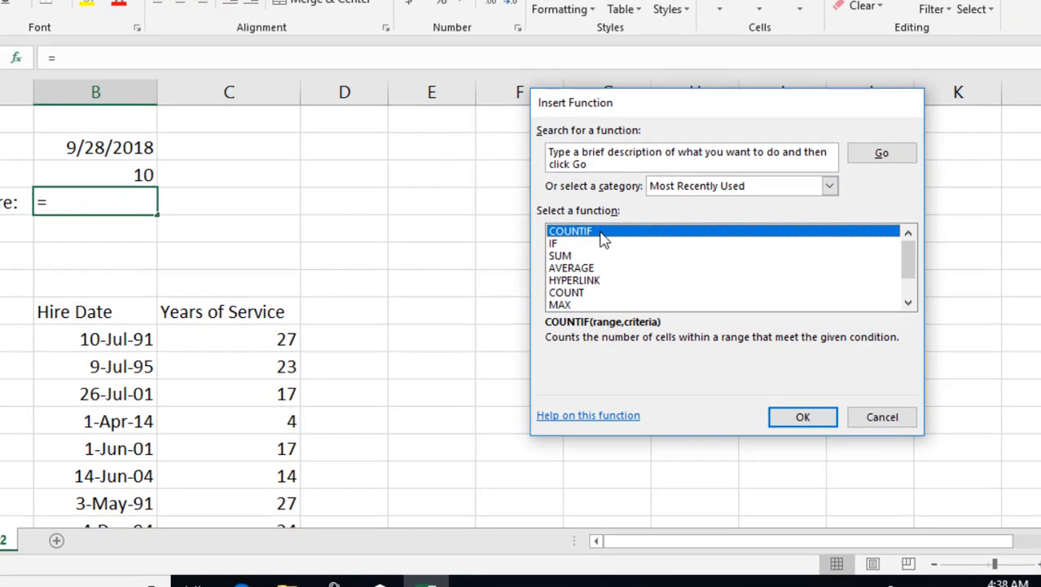
double_click(625, 256)
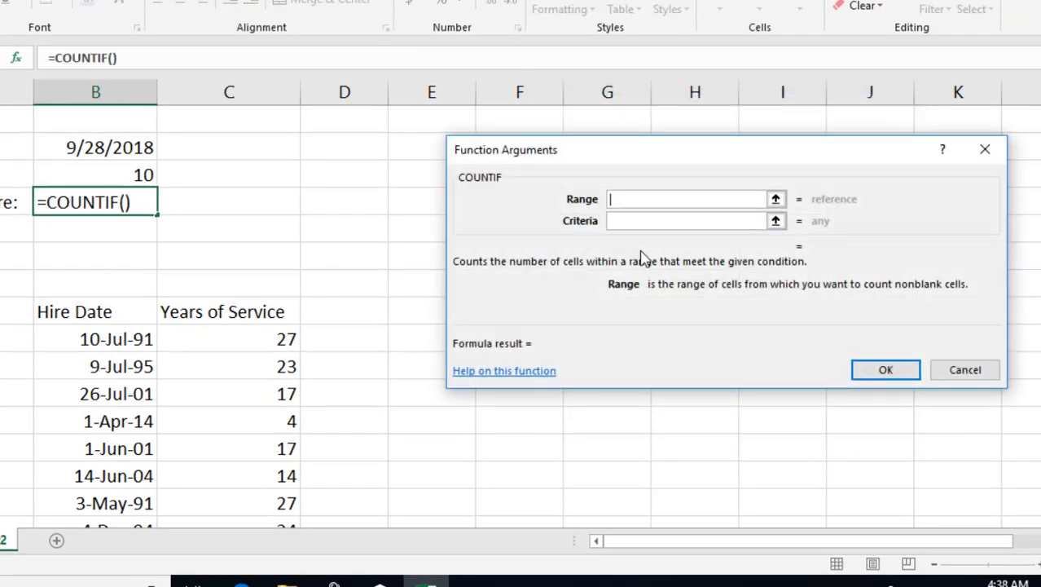
left_click(225, 341)
scroll(230, 298, "down", 1)
left_click_drag(241, 268, 251, 496)
scroll(258, 441, "down", 1)
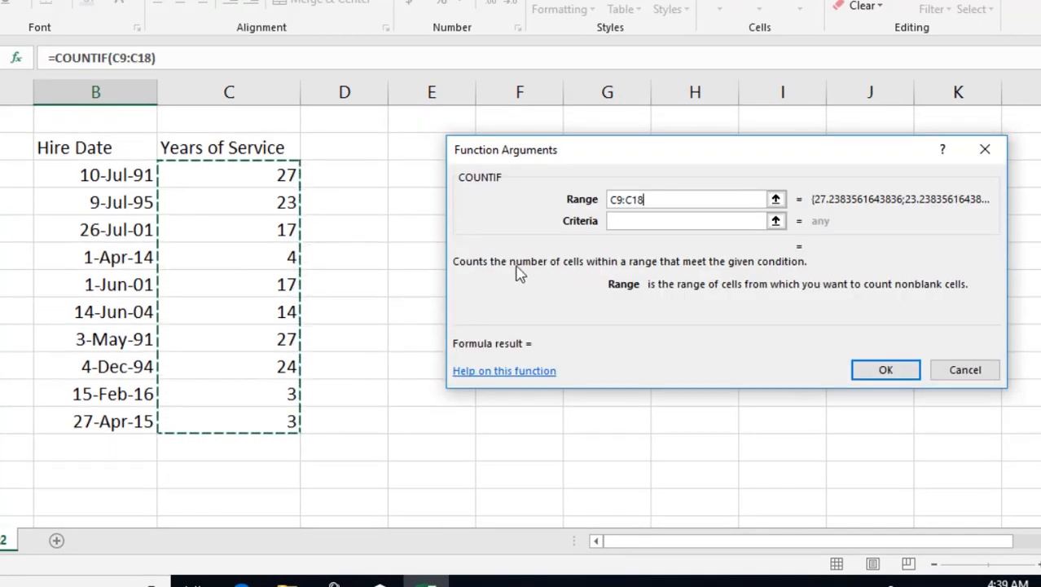
Set the COUNTIF criteria to ">=" & B3 so it uses the tenure cell, and complete the formula.
left_click(640, 223)
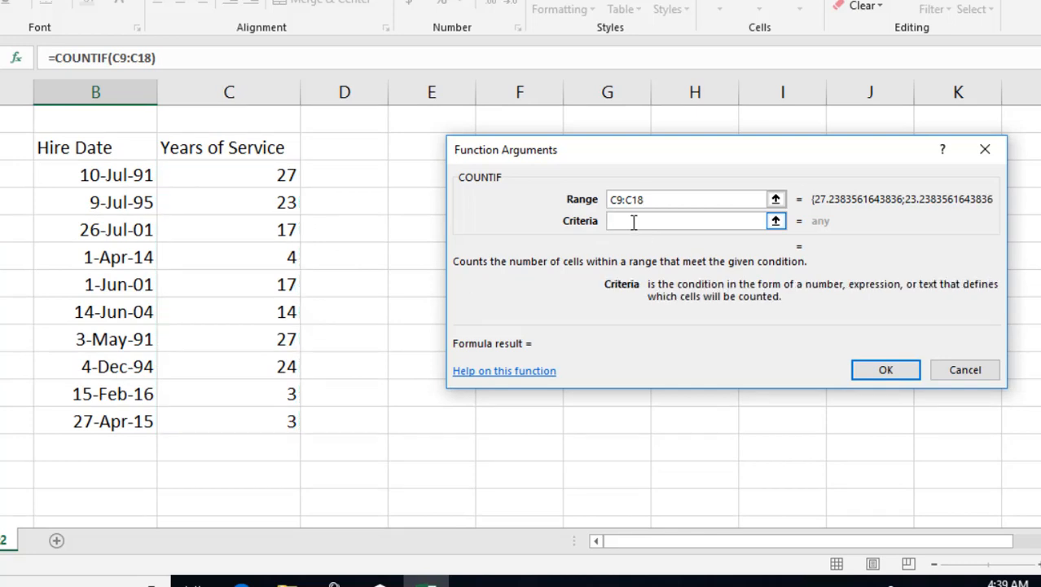
scroll(388, 242, "up", 2)
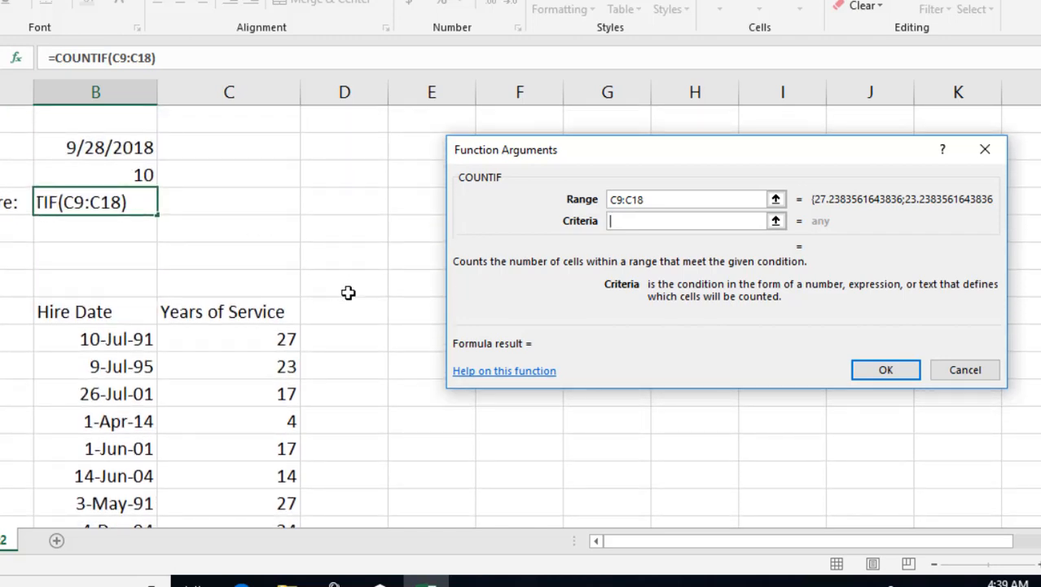
type("\"")
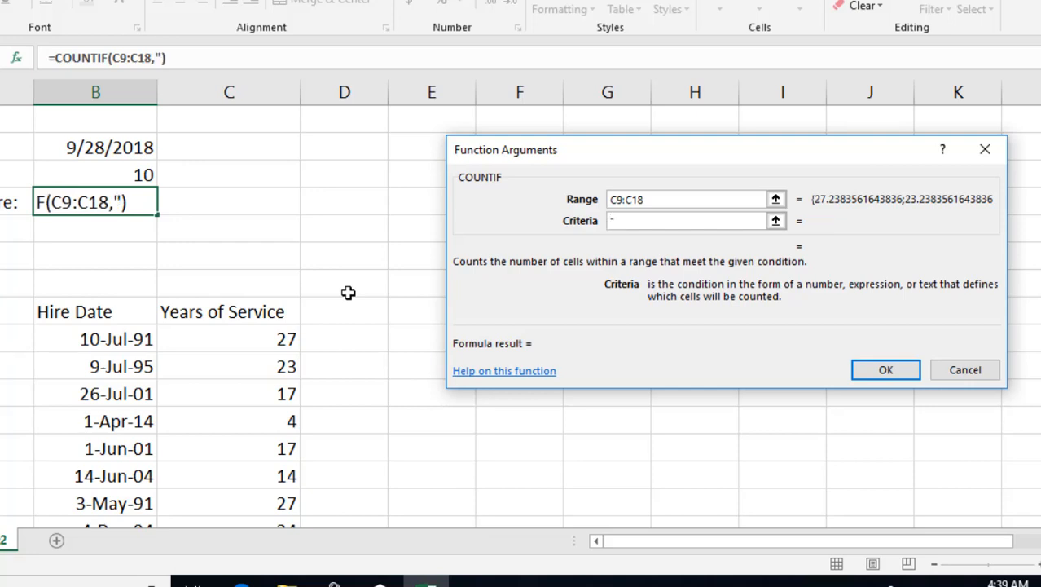
type(">=\"")
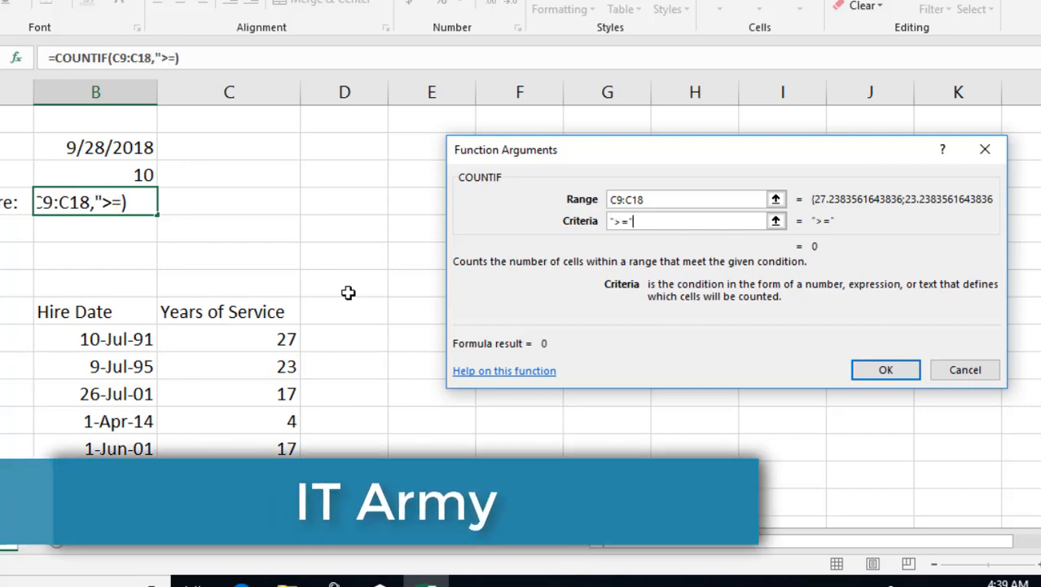
type(" &")
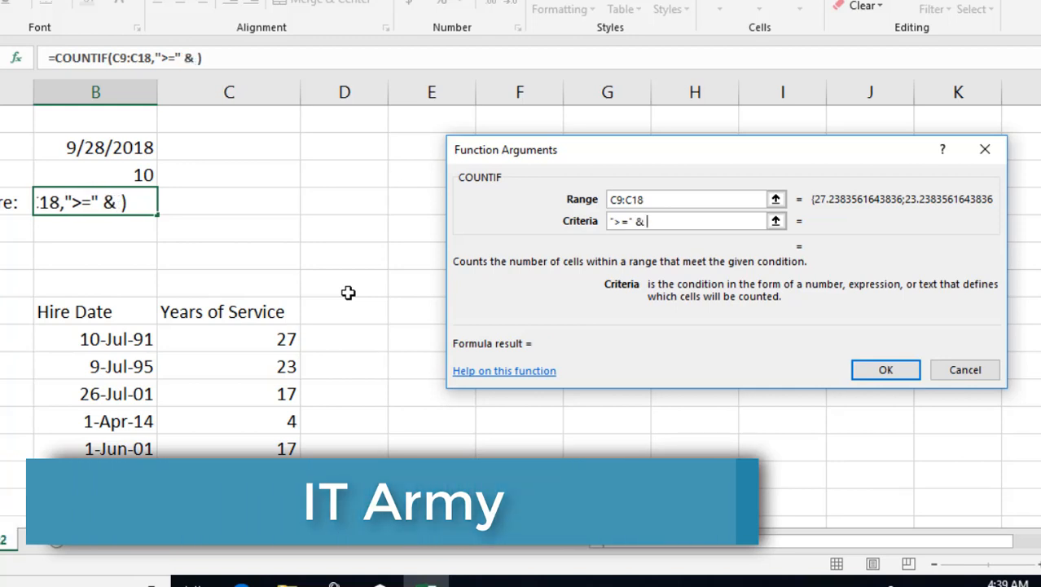
left_click(144, 174)
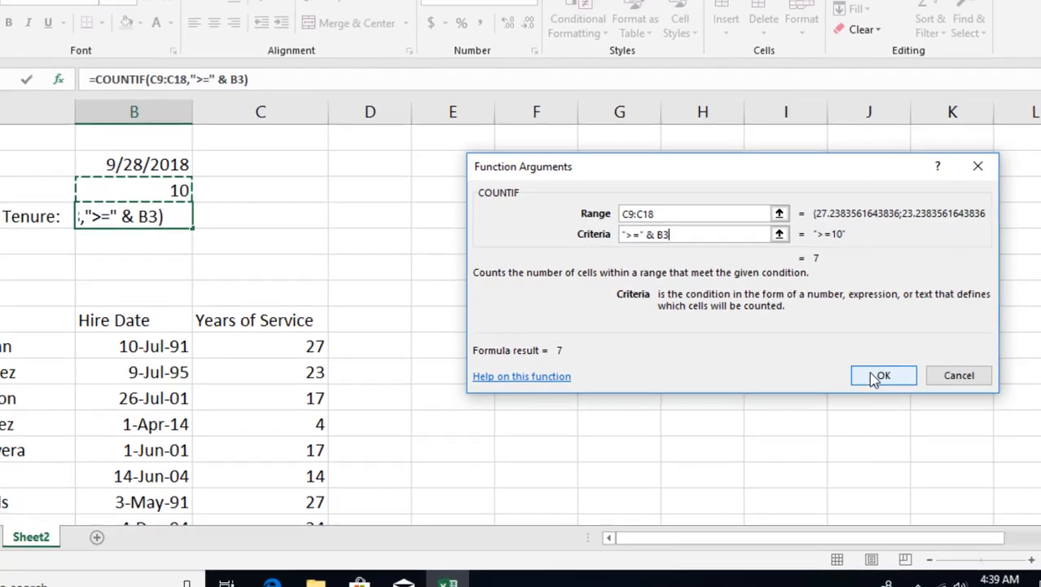
left_click(886, 369)
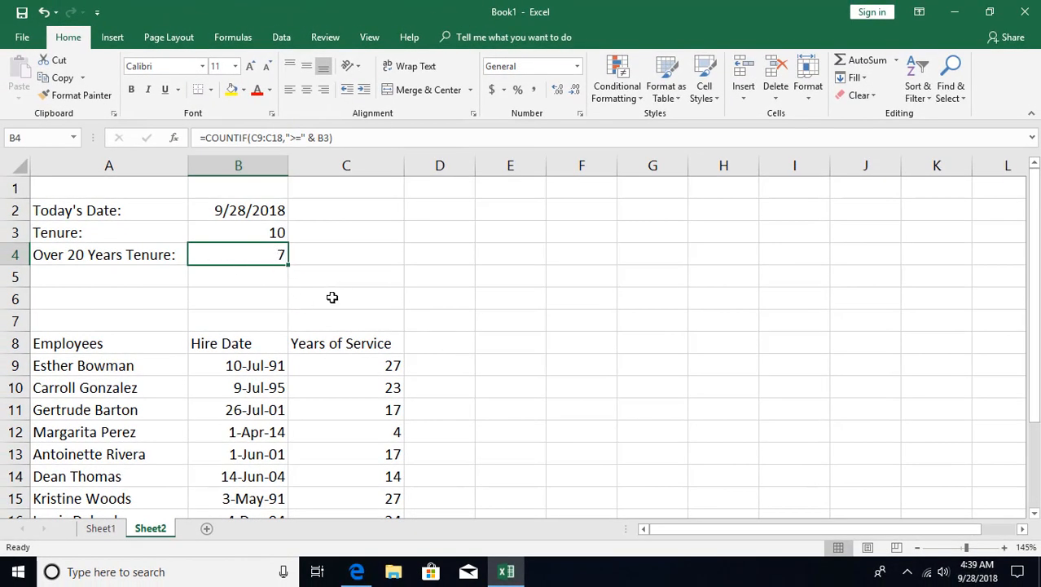
scroll(332, 298, "down", 1)
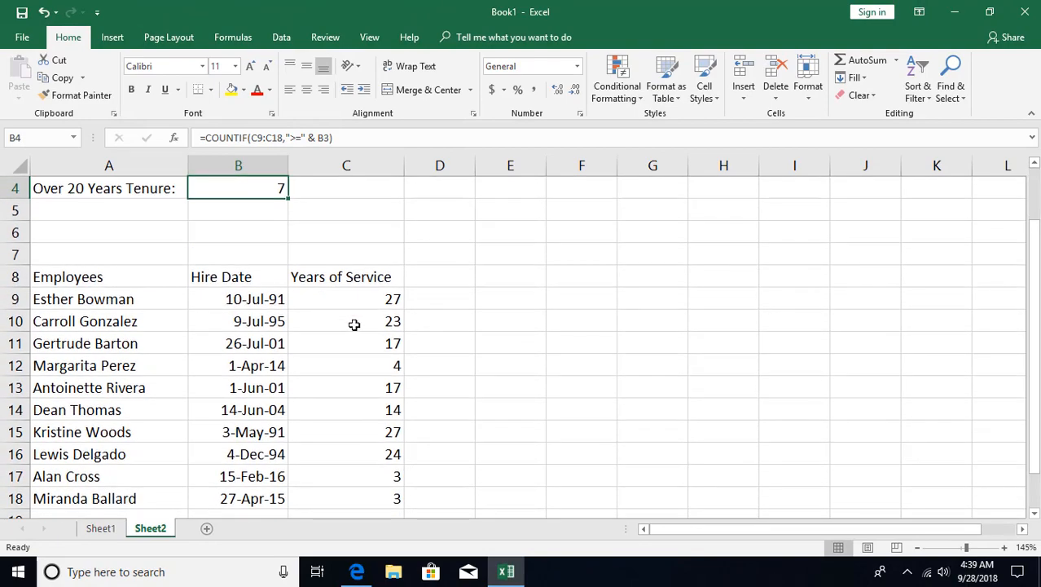
scroll(355, 326, "down", 1)
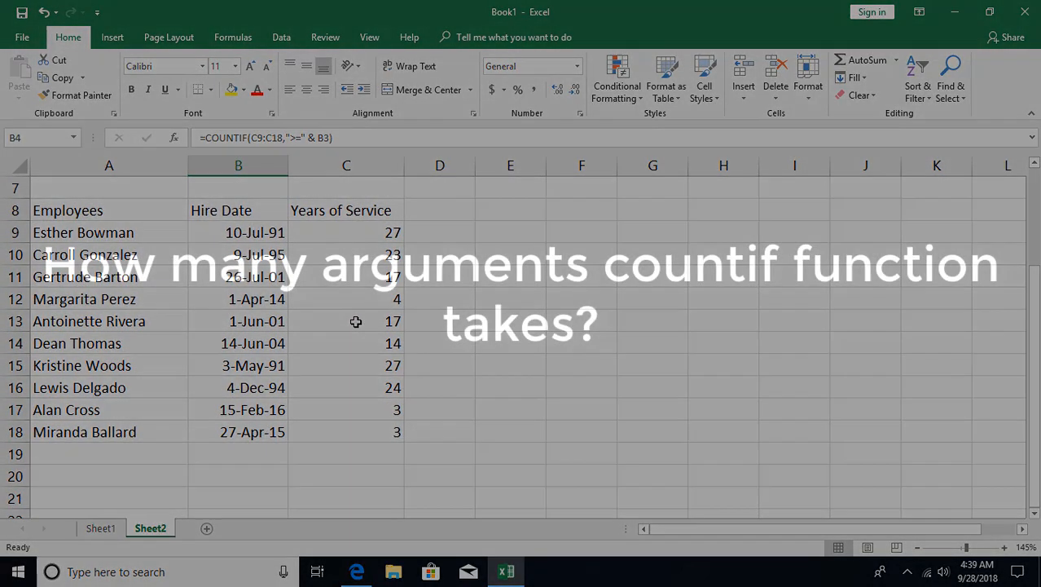